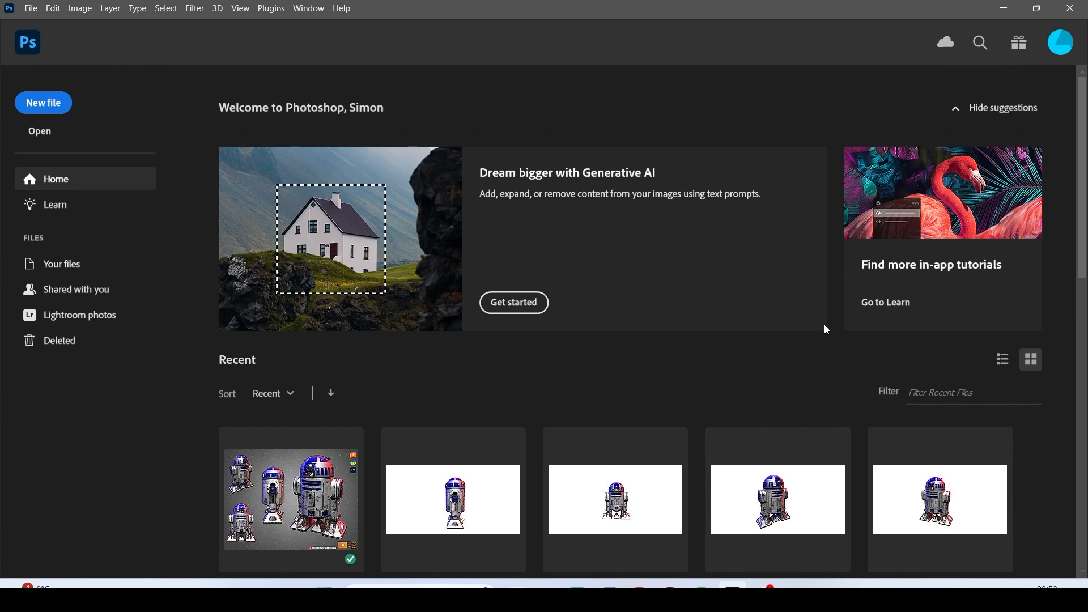
Step: Create a new document with the Default Photoshop Size preset, 16 x 12 cm at 118.11 pixels per centimetre
{"action": "left_click", "coordinate": [44, 104]}
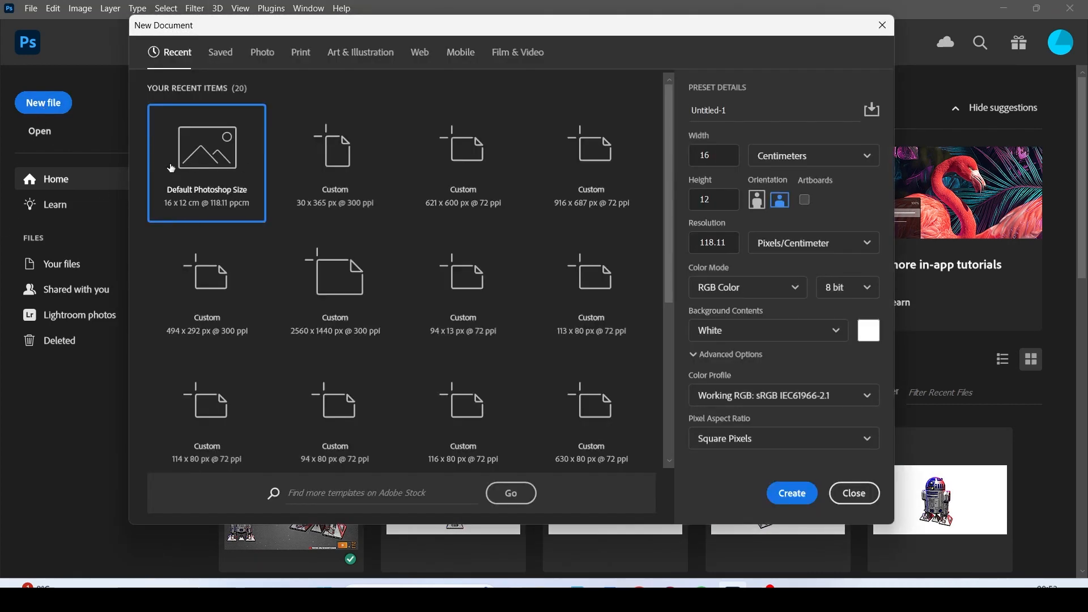
{"action": "left_click", "coordinate": [795, 496]}
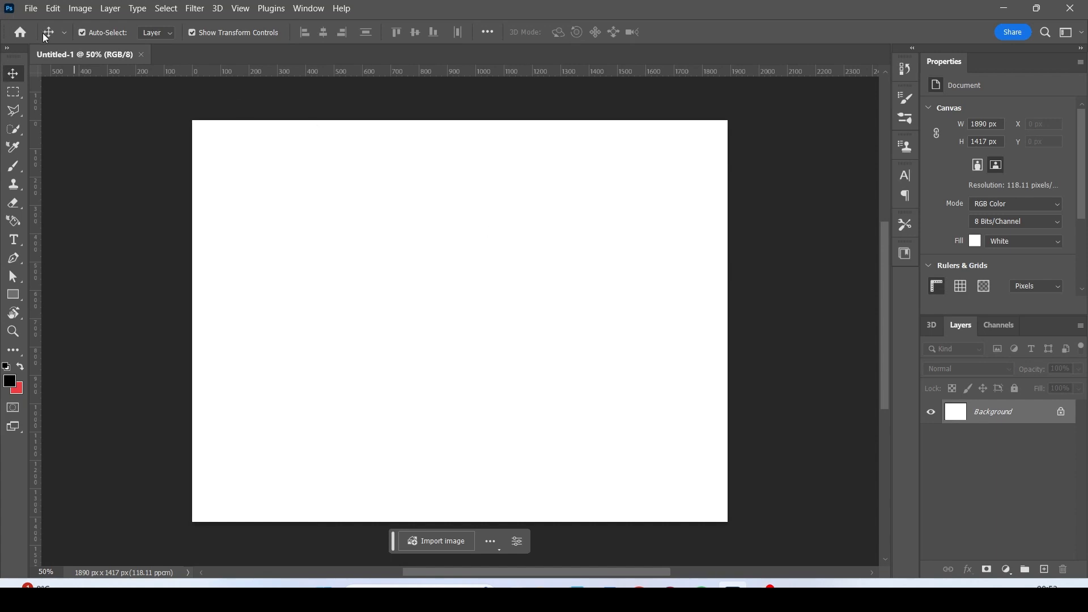
Step: Open the four presentaion model Occlusion images, numbered 1 to 4, from the Desktop
{"action": "left_click", "coordinate": [30, 11]}
{"action": "left_click", "coordinate": [26, 34]}
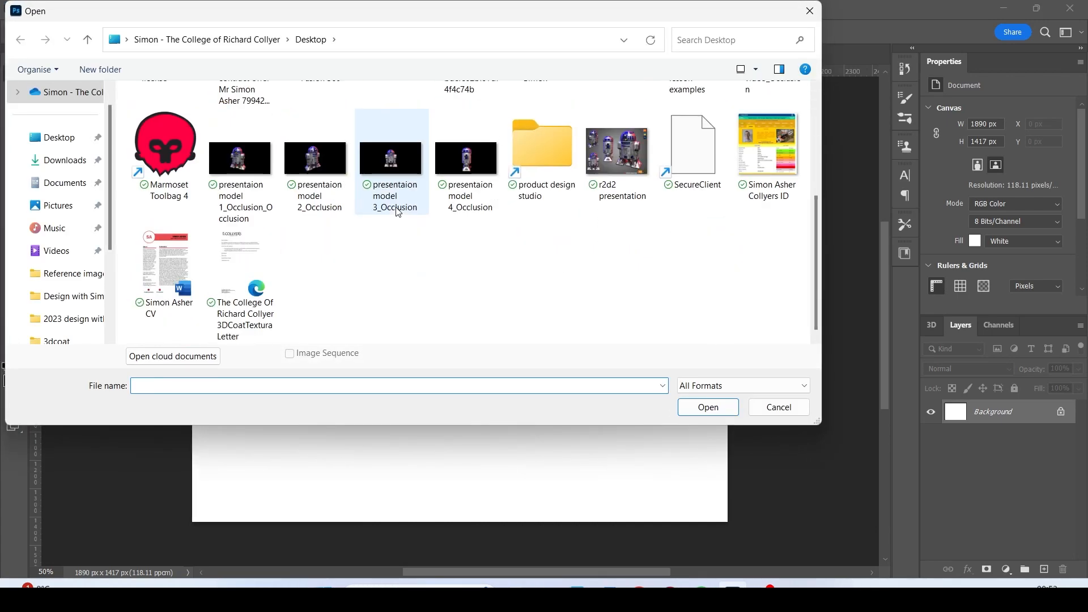
{"action": "left_click", "coordinate": [267, 177]}
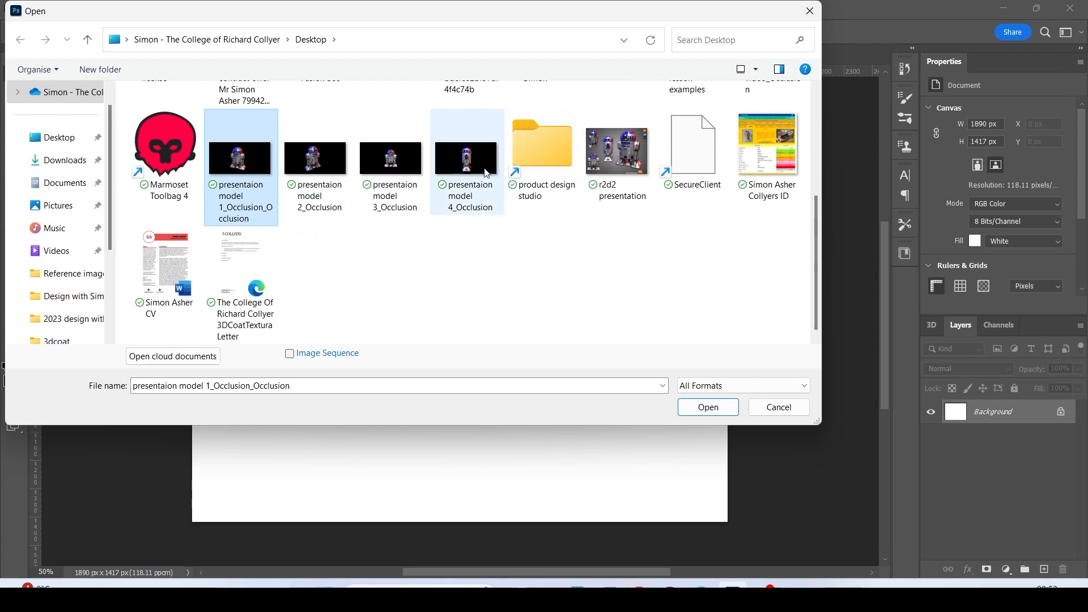
{"action": "left_click", "coordinate": [486, 173], "text": "shift"}
{"action": "left_click", "coordinate": [728, 412]}
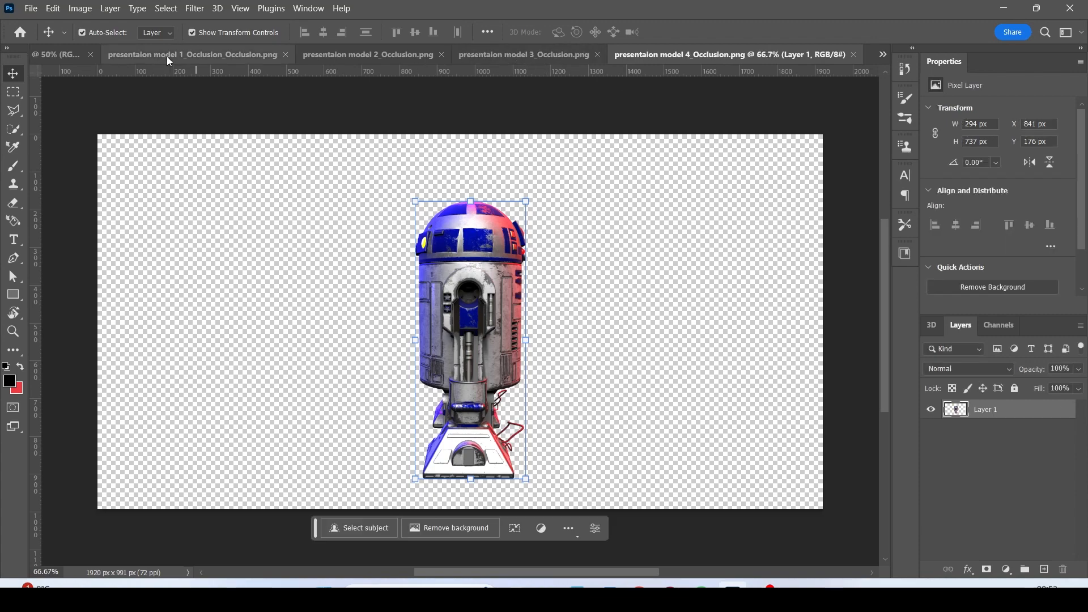
Step: Look through the opened renders and bring the droid from presentaion model 1 into the Untitled-1 document
{"action": "left_click", "coordinate": [168, 57]}
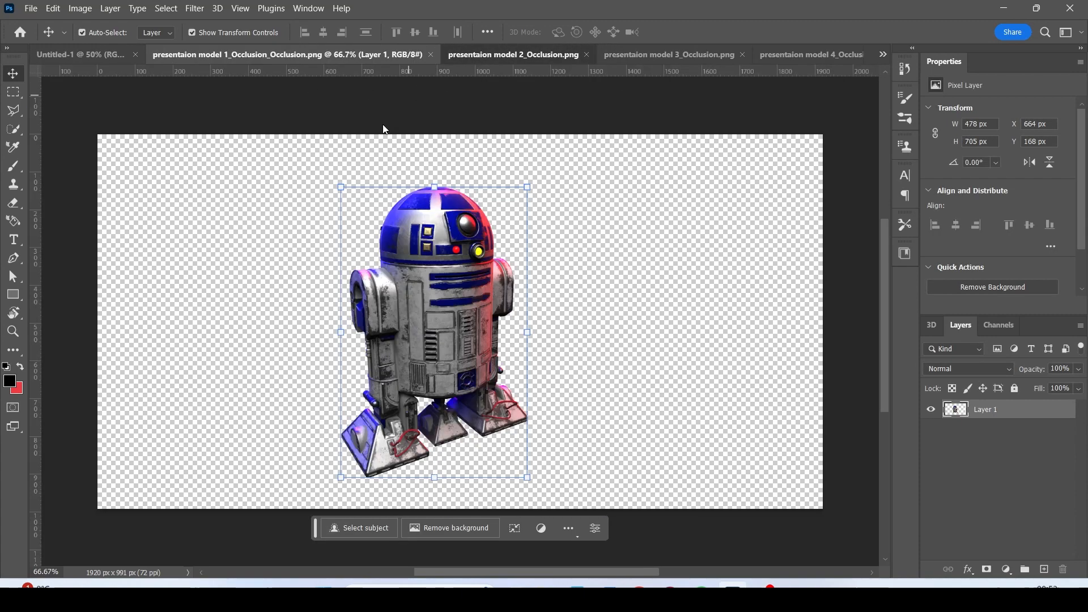
{"action": "left_click", "coordinate": [693, 51]}
{"action": "left_click", "coordinate": [796, 52]}
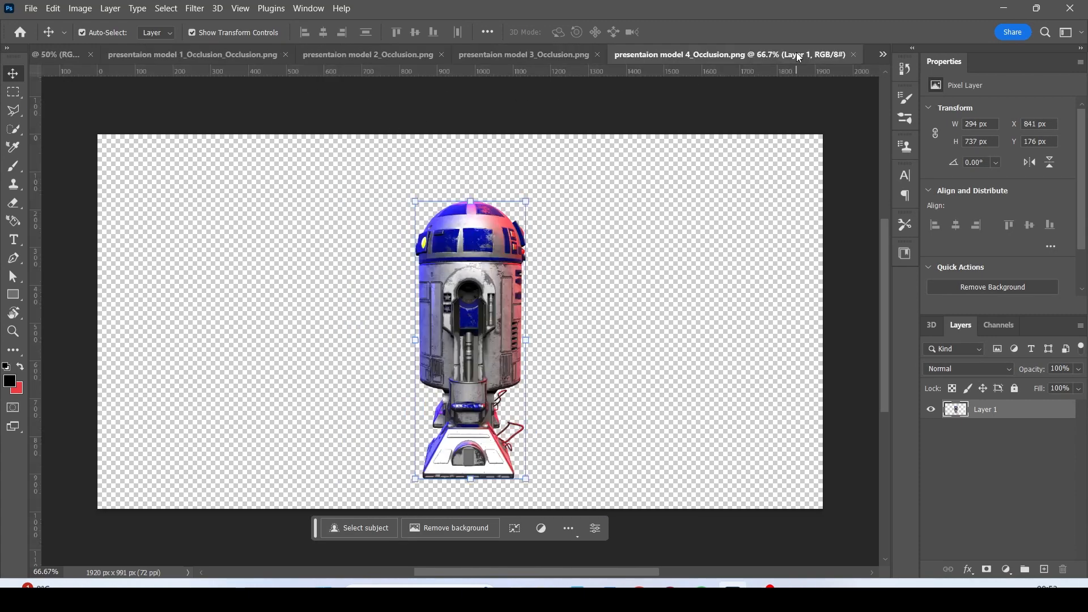
{"action": "left_click", "coordinate": [51, 56]}
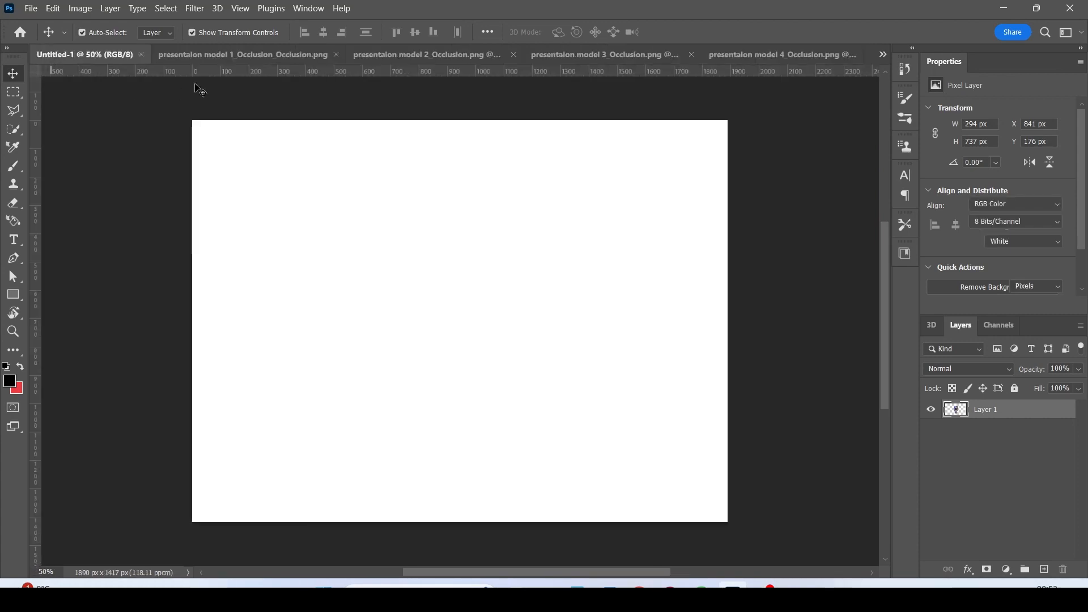
{"action": "left_click", "coordinate": [184, 55]}
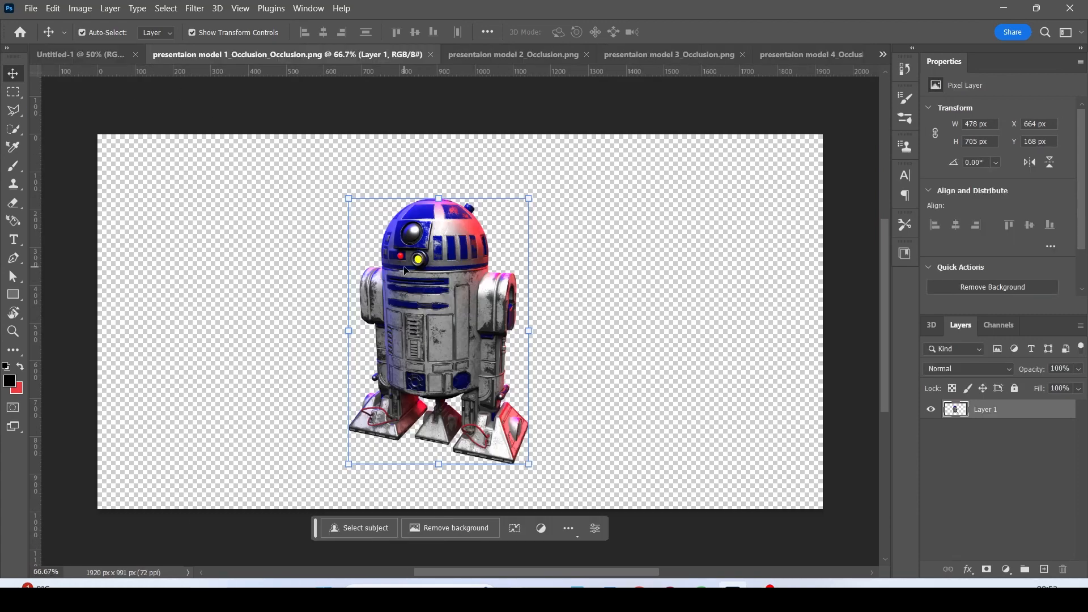
{"action": "left_click_drag", "start_coordinate": [405, 270], "coordinate": [340, 214]}
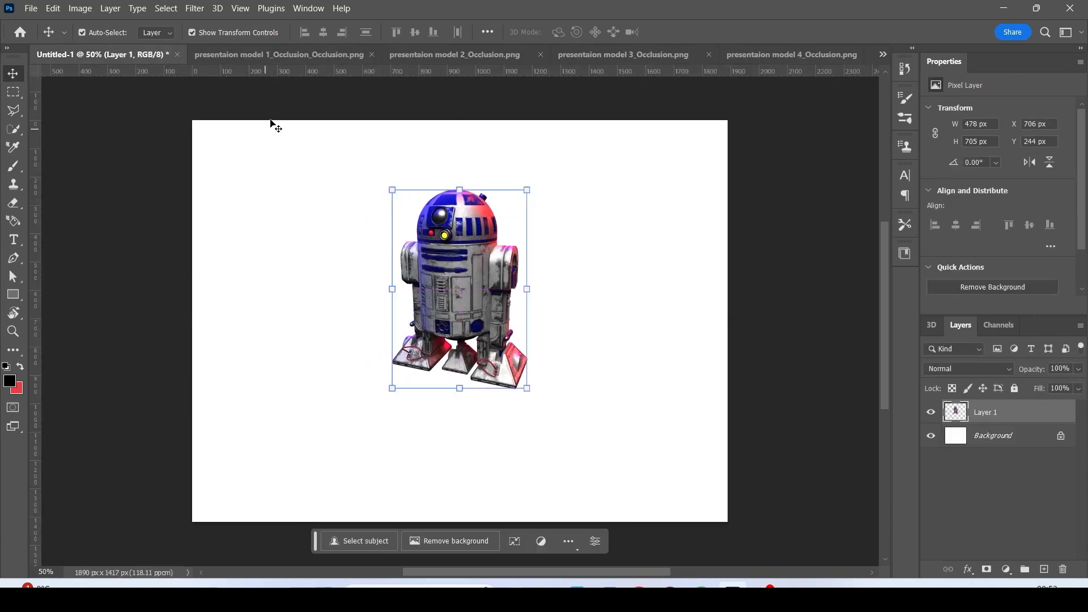
Step: Reposition the droid layer within its own presentaion model 1 document
{"action": "left_click", "coordinate": [248, 56]}
{"action": "left_click_drag", "start_coordinate": [453, 295], "coordinate": [420, 271]}
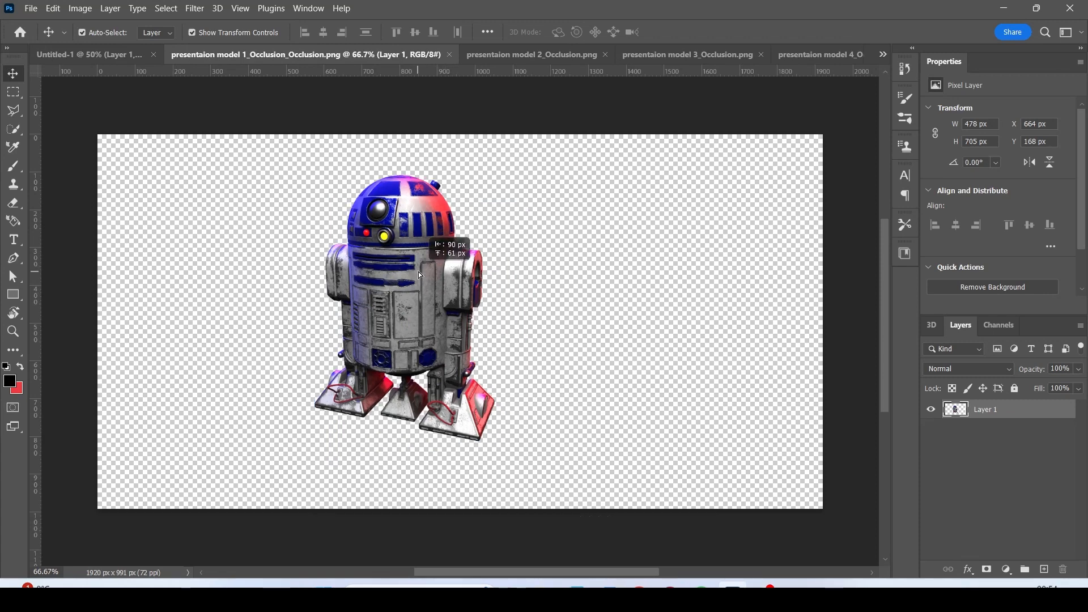
{"action": "left_click", "coordinate": [501, 260]}
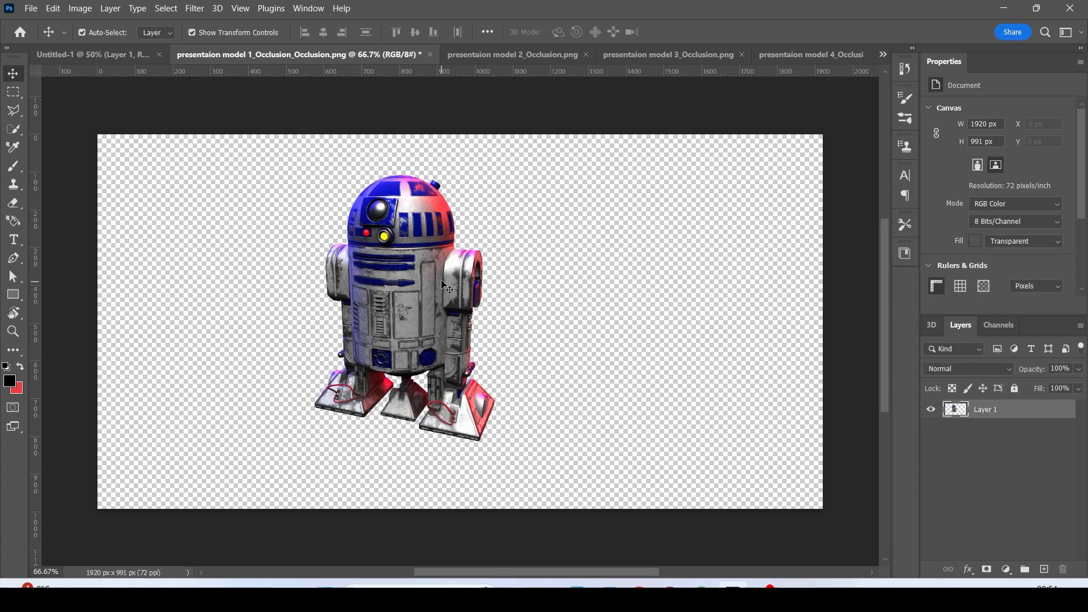
{"action": "left_click_drag", "start_coordinate": [438, 282], "coordinate": [443, 294]}
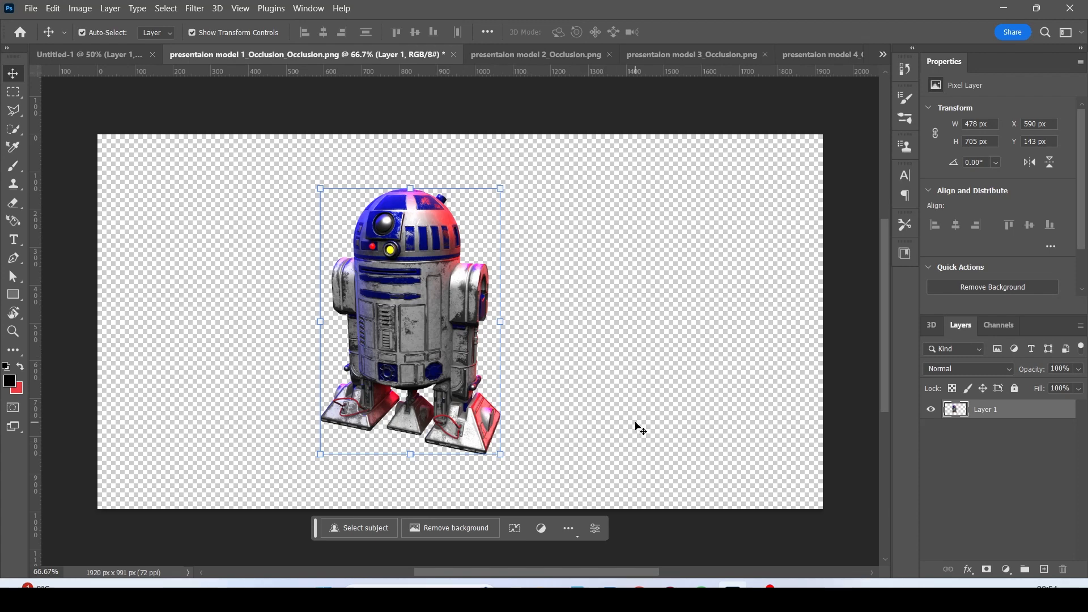
{"action": "left_click_drag", "start_coordinate": [476, 301], "coordinate": [492, 280]}
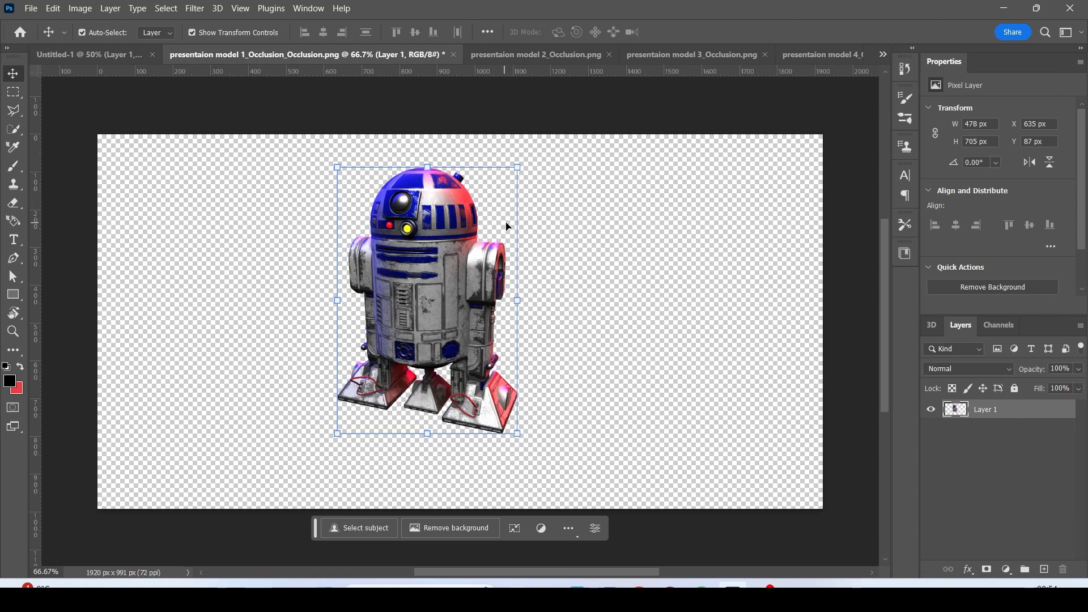
Step: Copy the presentaion model 2 droid into Untitled-1, place it on the right and shift the first droid left
{"action": "left_click", "coordinate": [489, 59]}
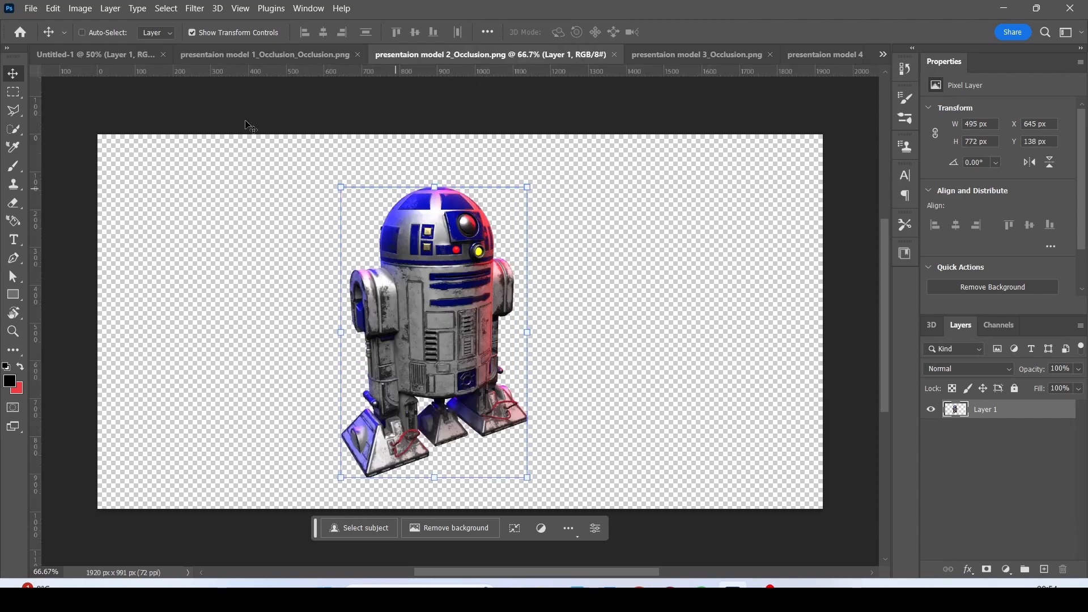
{"action": "left_click", "coordinate": [116, 57]}
{"action": "key", "text": "ctrl+v"}
{"action": "left_click_drag", "start_coordinate": [462, 279], "coordinate": [587, 258]}
{"action": "left_click", "coordinate": [465, 261]}
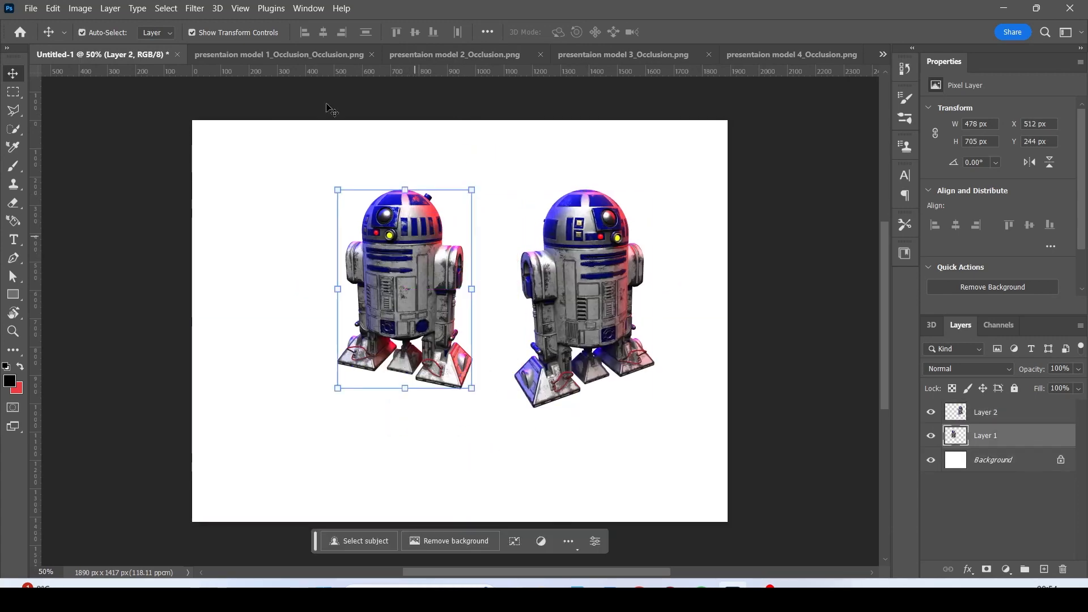
Step: Copy the presentaion model 3 droid into Untitled-1 and place it in the canvas's lower-left corner
{"action": "left_click", "coordinate": [457, 54]}
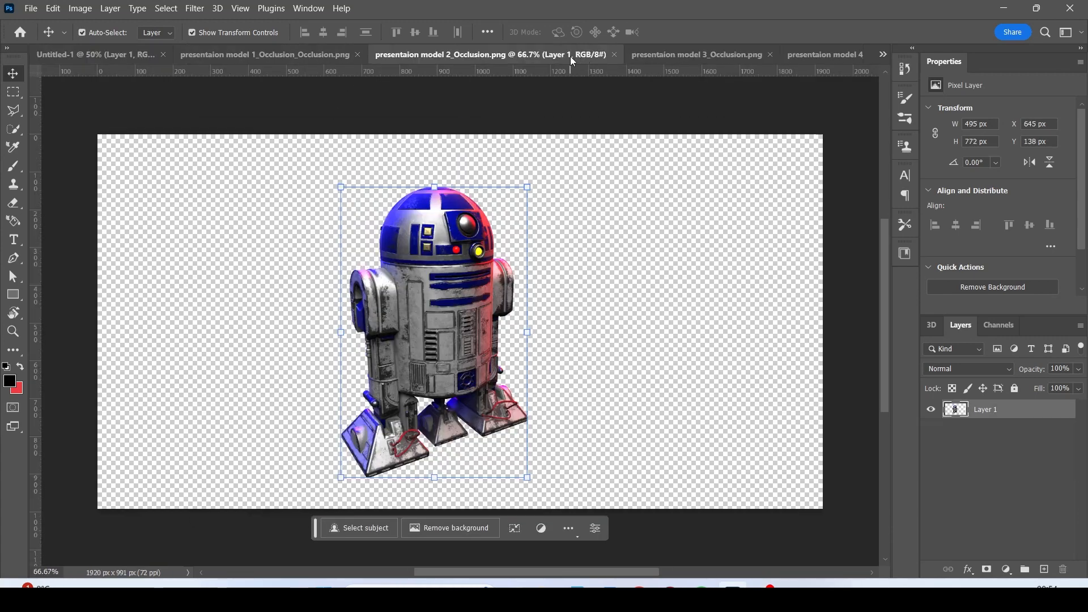
{"action": "left_click", "coordinate": [674, 54]}
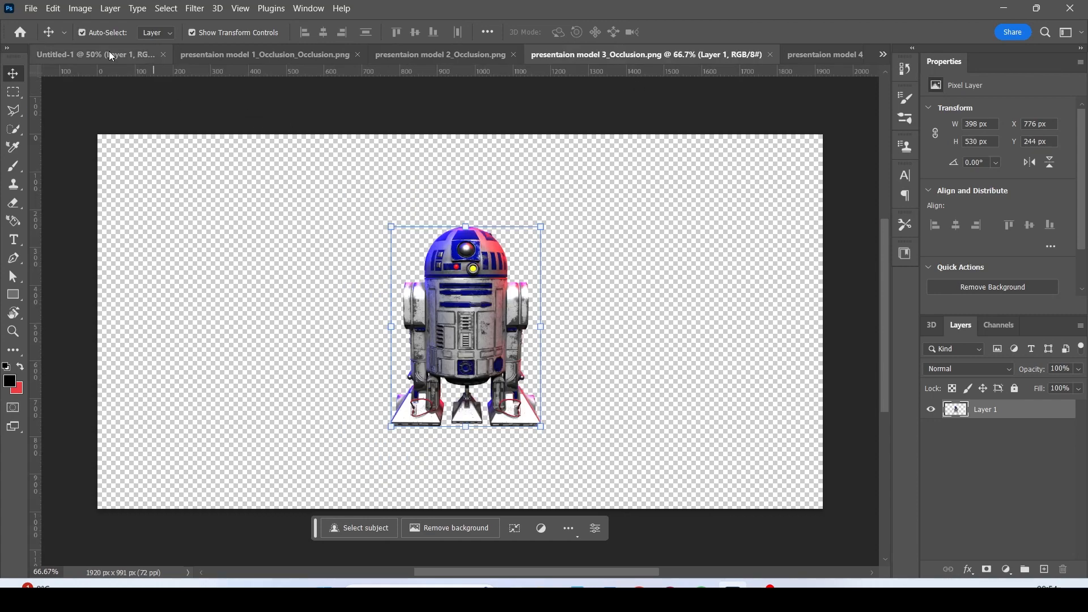
{"action": "left_click", "coordinate": [110, 55]}
{"action": "key", "text": "ctrl+v"}
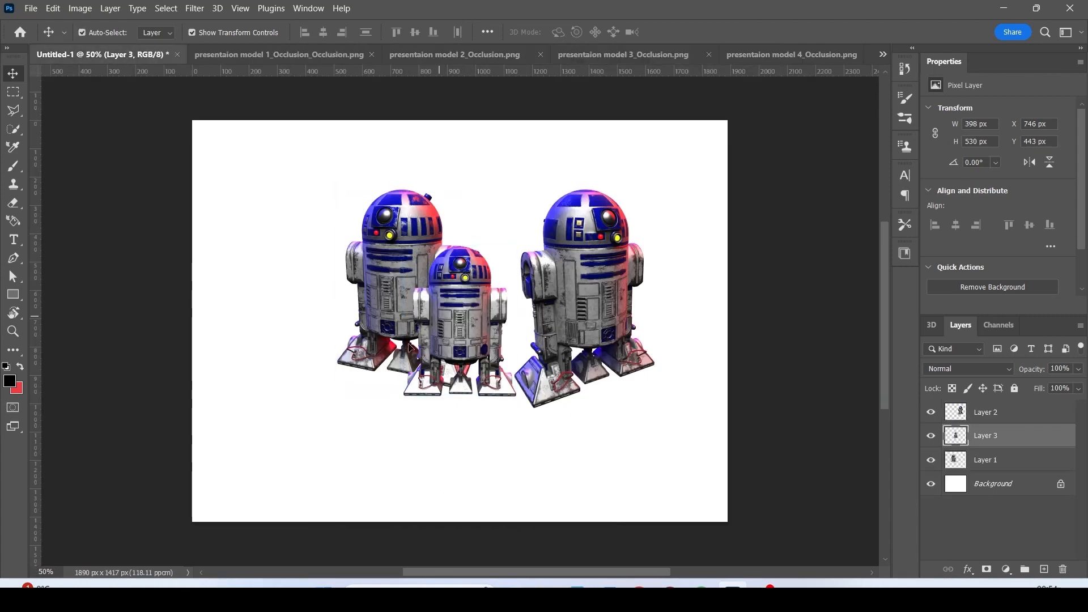
{"action": "left_click_drag", "start_coordinate": [496, 284], "coordinate": [327, 372]}
Step: Copy the presentaion model 4 droid into Untitled-1 below centre and move the first droid toward the canvas's upper left
{"action": "left_click", "coordinate": [791, 53]}
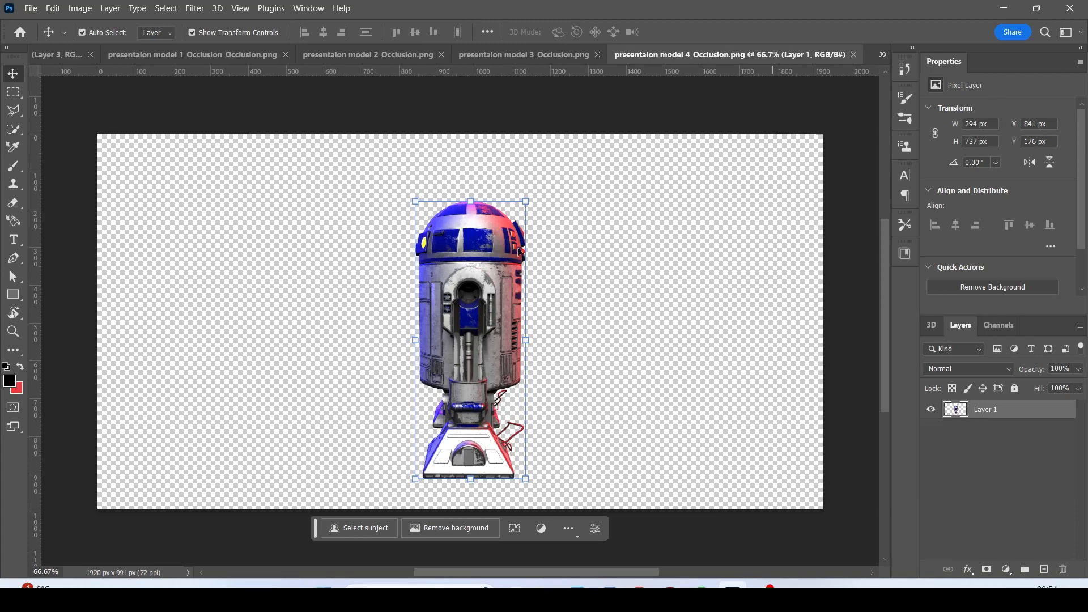
{"action": "key", "text": "ctrl+c"}
{"action": "left_click", "coordinate": [57, 54]}
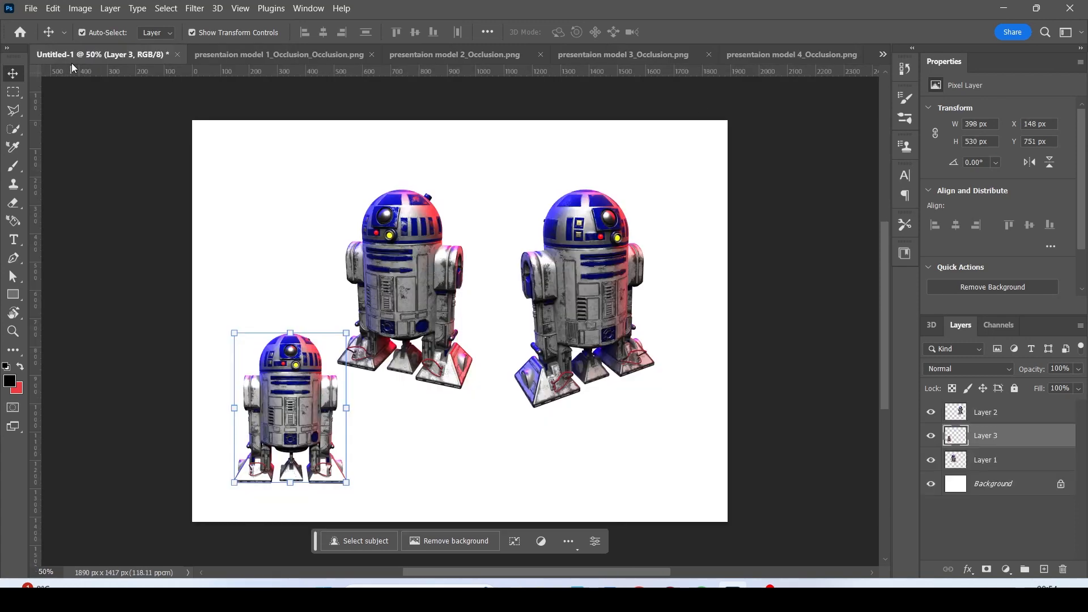
{"action": "key", "text": "ctrl+v"}
{"action": "left_click_drag", "start_coordinate": [469, 291], "coordinate": [499, 360]}
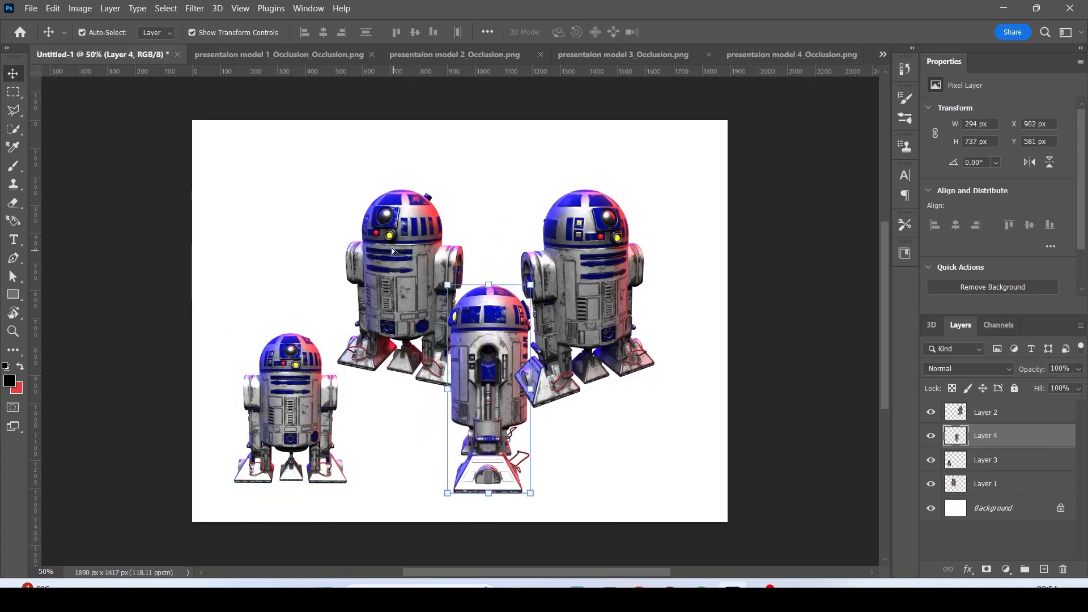
{"action": "left_click_drag", "start_coordinate": [363, 247], "coordinate": [306, 203]}
Step: Close the four source render documents without saving changes, keeping only Untitled-1 open
{"action": "left_click", "coordinate": [300, 54]}
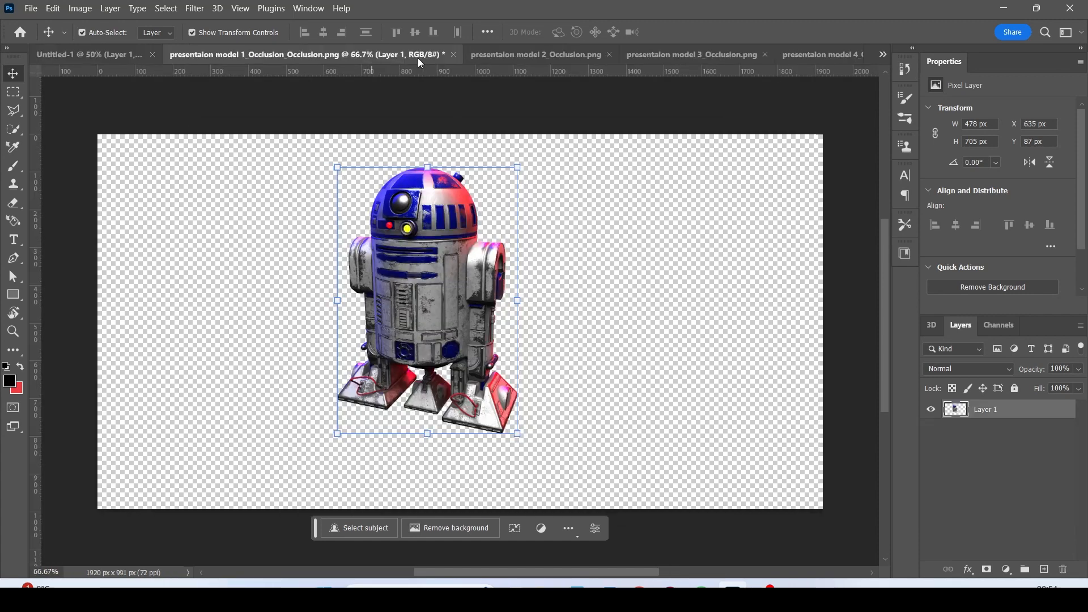
{"action": "left_click", "coordinate": [454, 54]}
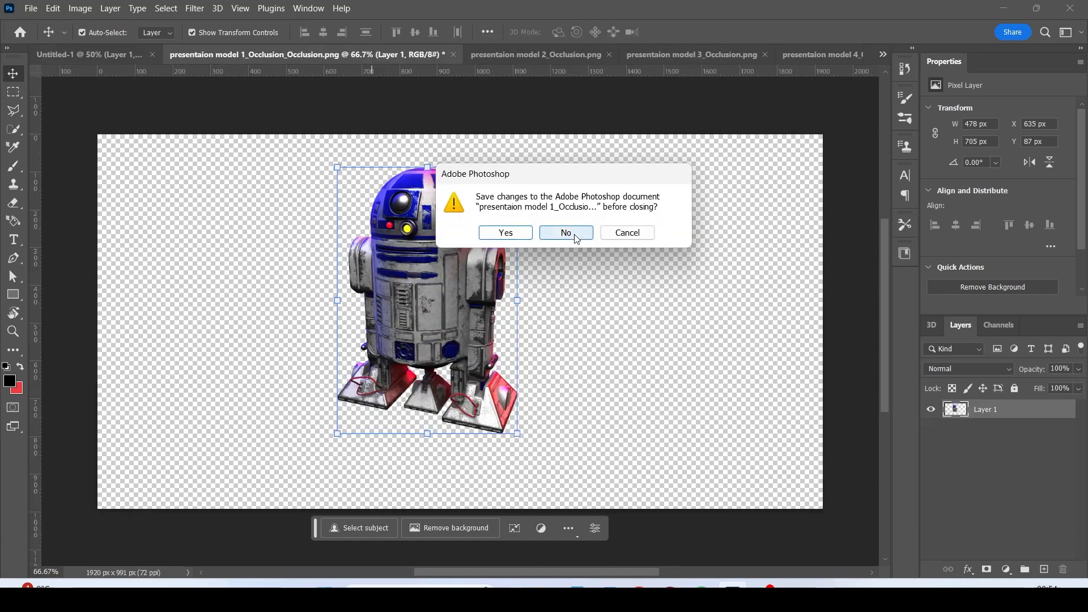
{"action": "left_click", "coordinate": [569, 233]}
{"action": "left_click", "coordinate": [449, 51]}
{"action": "left_click", "coordinate": [433, 54]}
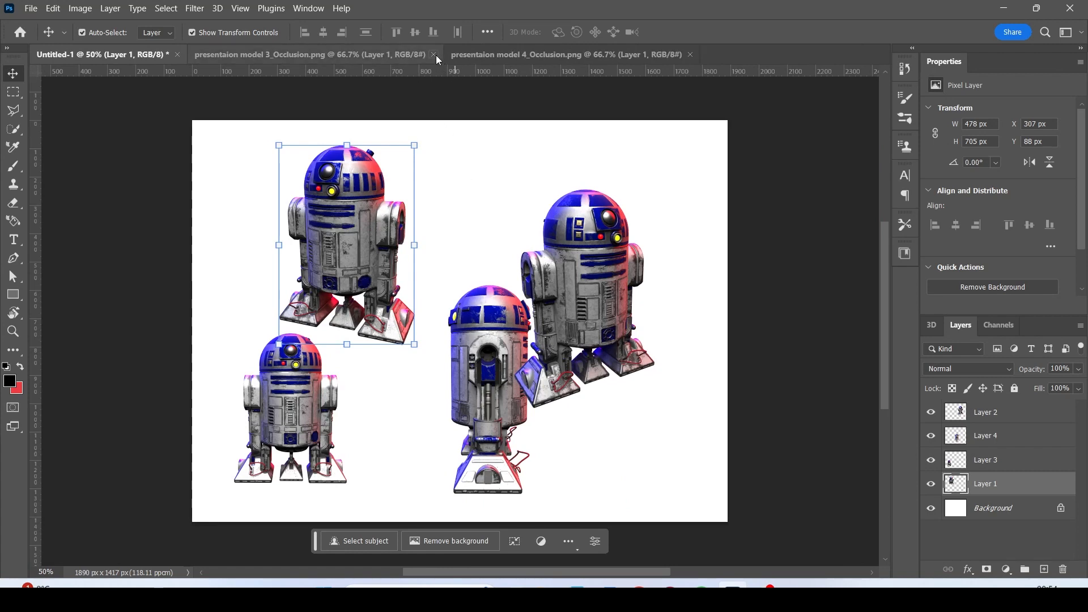
{"action": "left_click", "coordinate": [433, 54]}
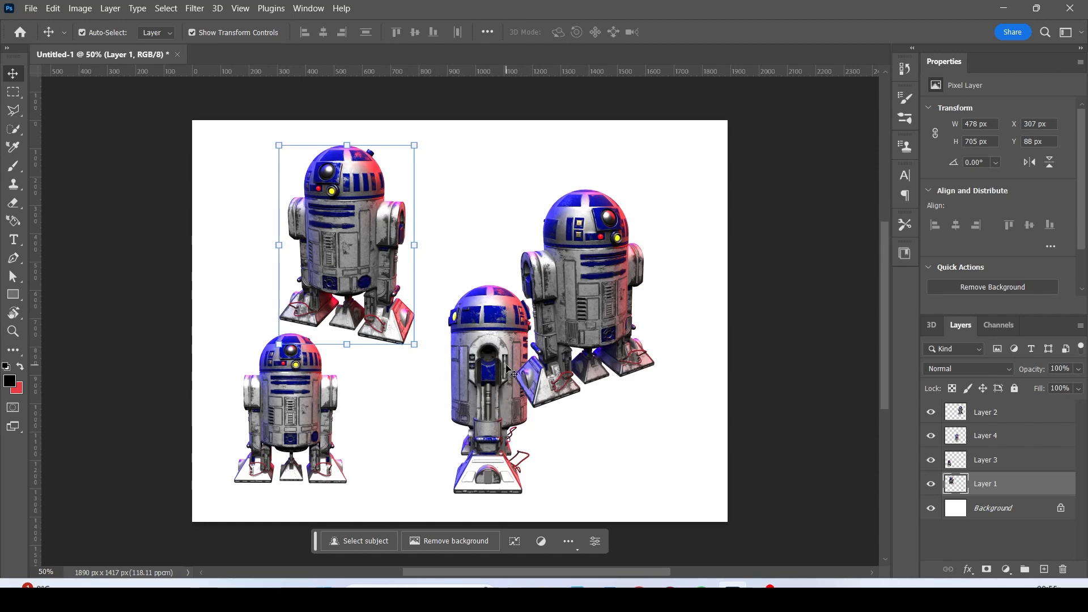
Step: Spread the droids out on the canvas, with the rear view at upper centre and the model 2 droid farther right
{"action": "left_click_drag", "start_coordinate": [493, 433], "coordinate": [469, 433]}
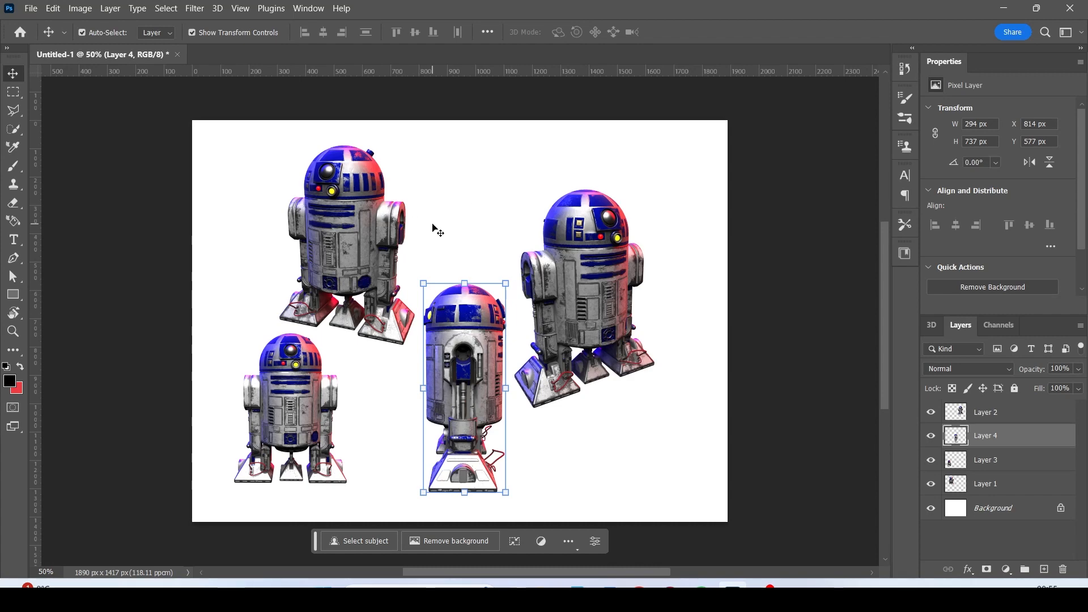
{"action": "left_click_drag", "start_coordinate": [588, 282], "coordinate": [616, 276]}
{"action": "left_click_drag", "start_coordinate": [436, 343], "coordinate": [471, 196]}
{"action": "left_click_drag", "start_coordinate": [338, 209], "coordinate": [328, 200]}
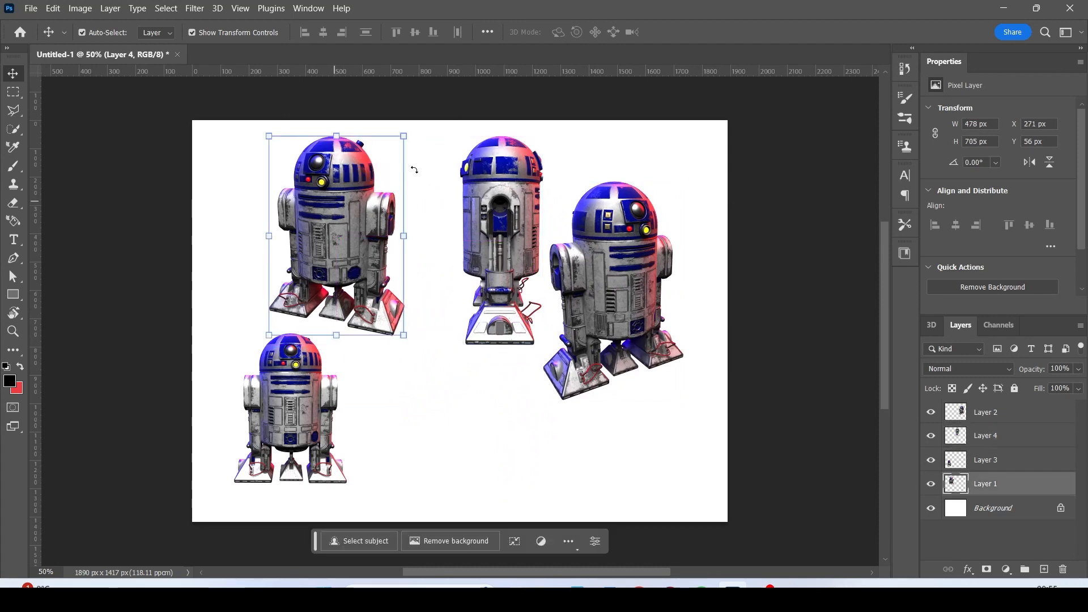
{"action": "left_click", "coordinate": [481, 437]}
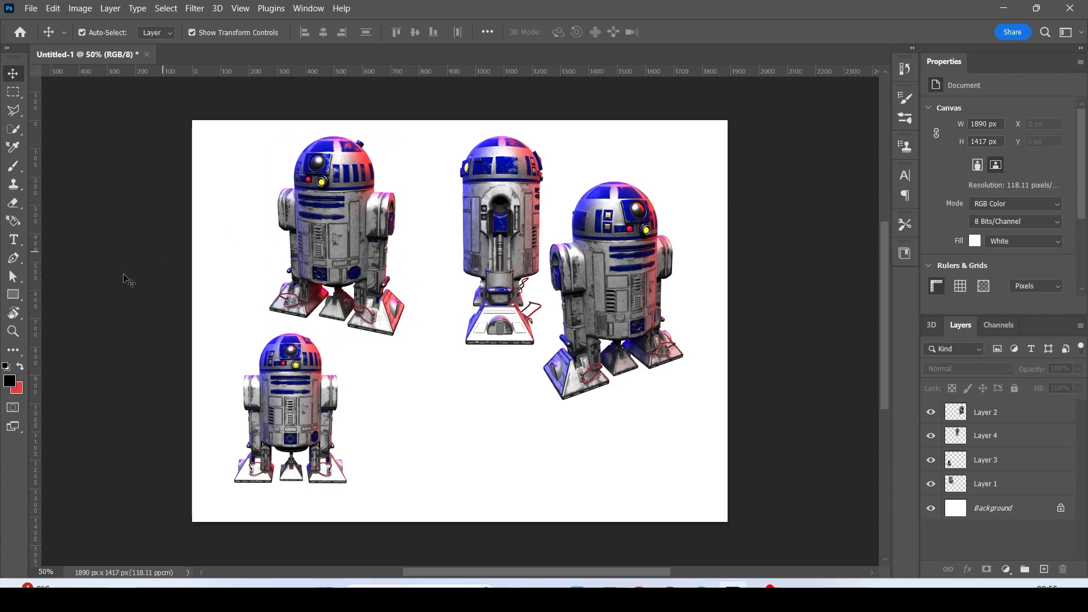
Step: Draw a black rectangle of about 1950 x 1459 px over the whole canvas and move its layer directly above Background
{"action": "scroll", "coordinate": [127, 274], "scroll_direction": "down", "scroll_amount": 1}
{"action": "left_click", "coordinate": [12, 295]}
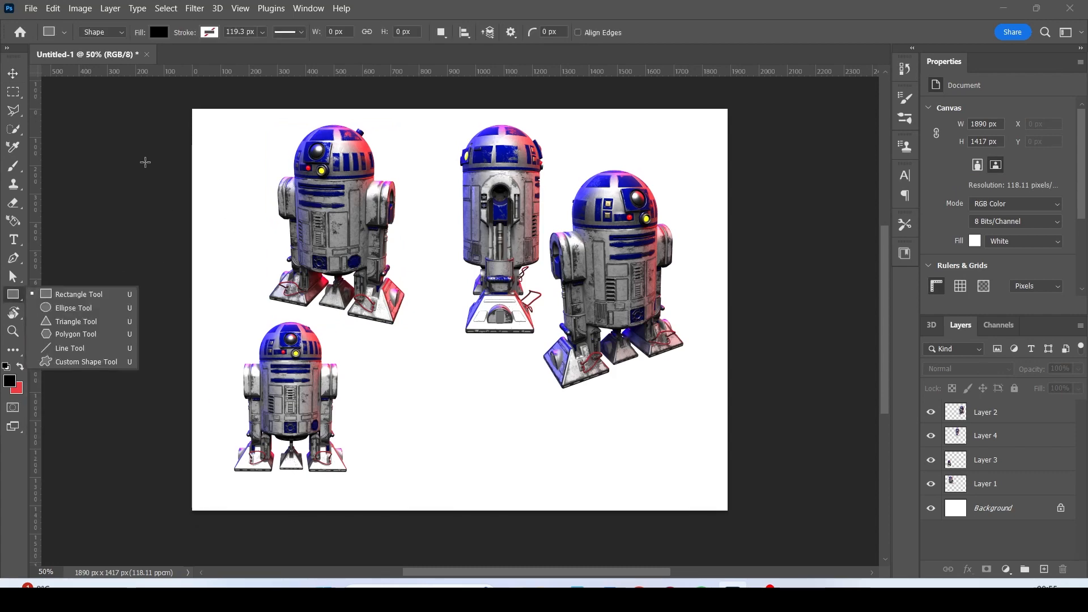
{"action": "left_click_drag", "start_coordinate": [183, 105], "coordinate": [734, 518]}
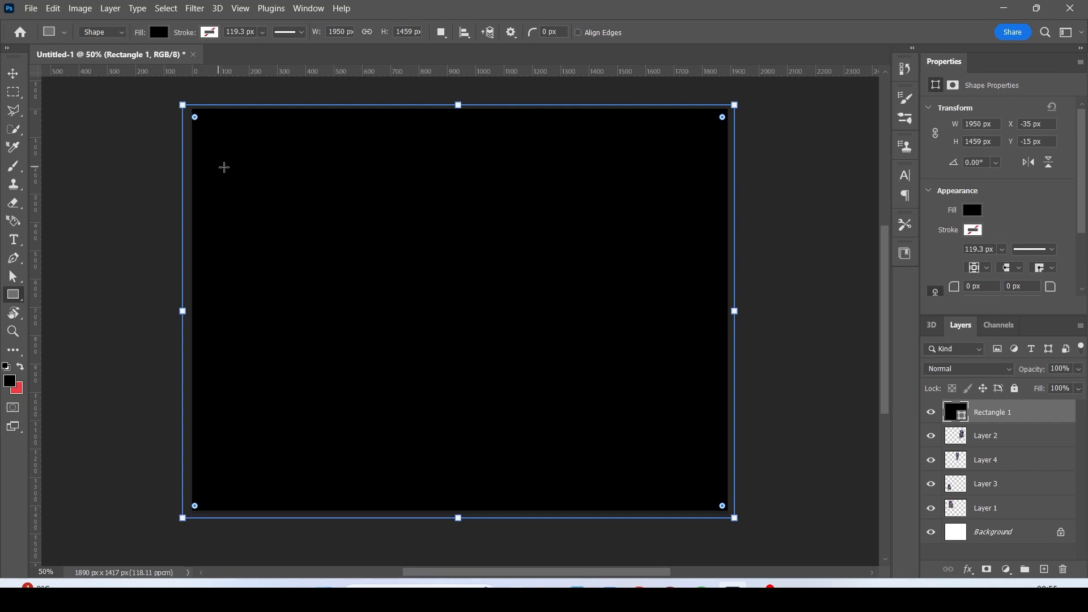
{"action": "left_click_drag", "start_coordinate": [1015, 420], "coordinate": [951, 409]}
{"action": "left_click_drag", "start_coordinate": [987, 438], "coordinate": [1003, 518]}
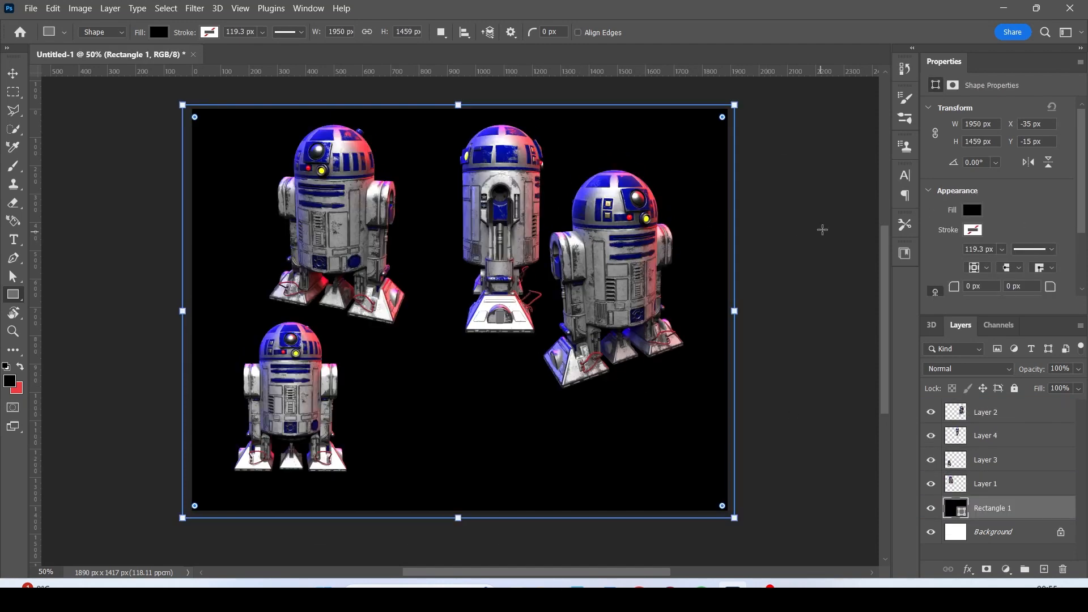
{"action": "left_click", "coordinate": [13, 73]}
{"action": "left_click", "coordinate": [93, 123]}
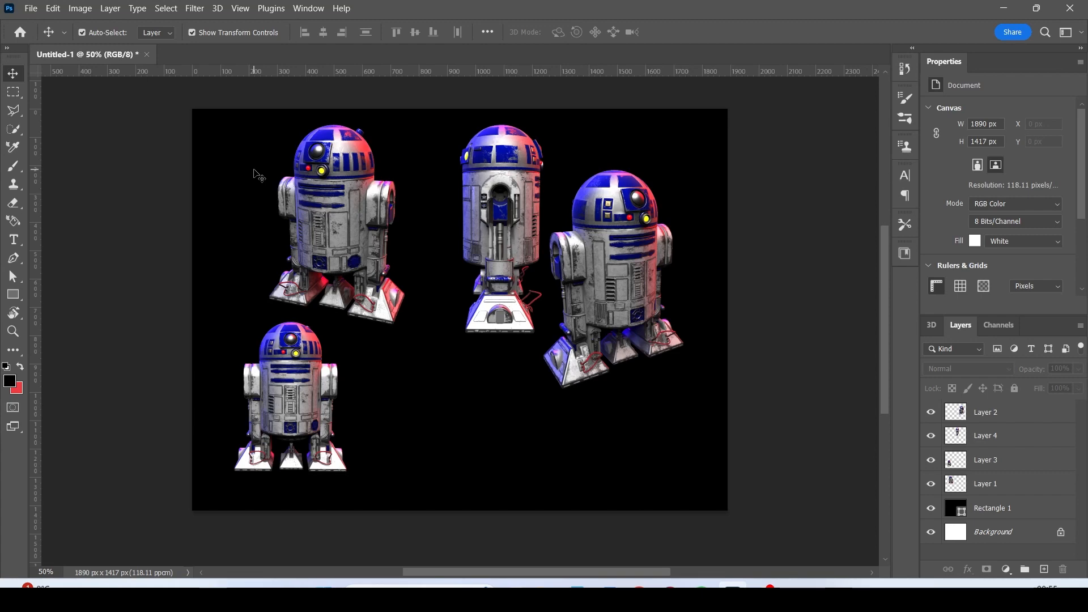
Step: Add a grey radial Gradient Overlay to the Rectangle 1 layer with 100% opacity, 90° angle and 150% scale
{"action": "left_click", "coordinate": [983, 511]}
{"action": "left_click", "coordinate": [968, 569]}
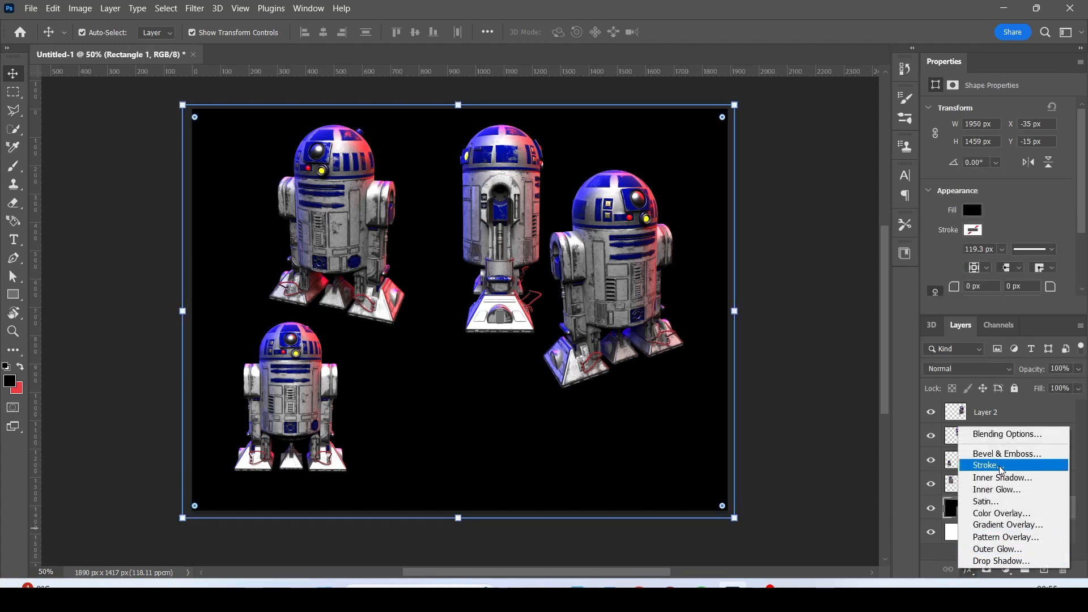
{"action": "left_click", "coordinate": [1024, 527]}
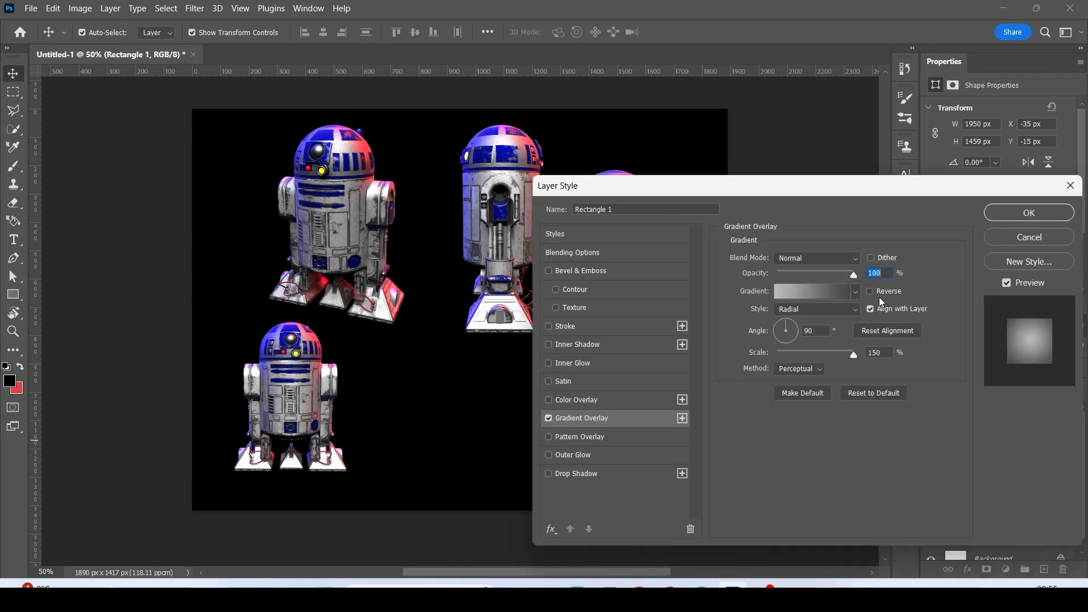
{"action": "left_click_drag", "start_coordinate": [728, 195], "coordinate": [785, 128]}
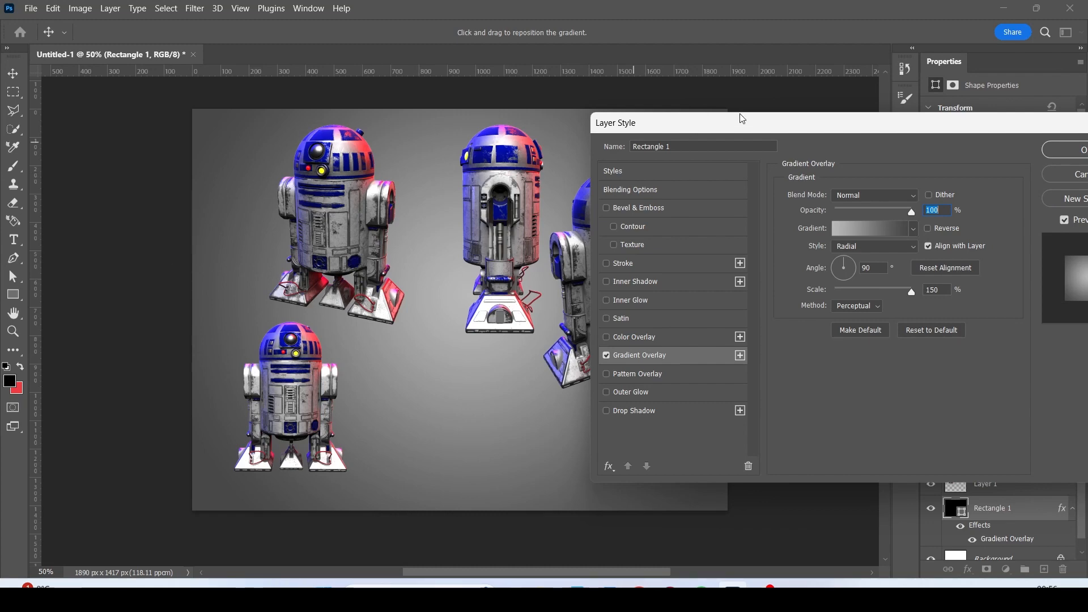
{"action": "left_click_drag", "start_coordinate": [745, 121], "coordinate": [539, 106]}
{"action": "left_click_drag", "start_coordinate": [728, 108], "coordinate": [767, 123]}
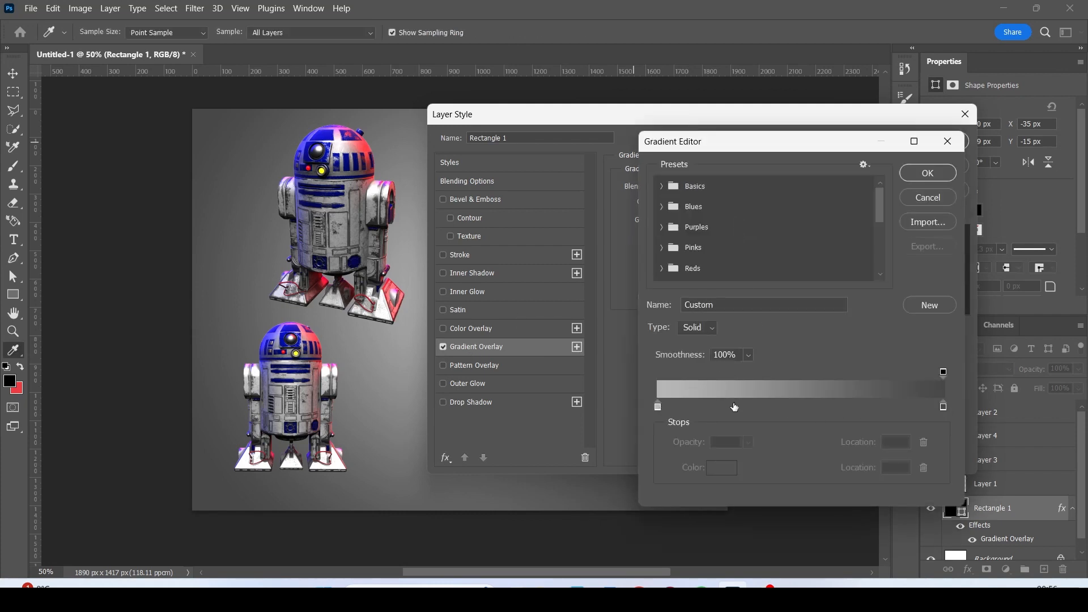
{"action": "left_click", "coordinate": [658, 407]}
{"action": "double_click", "coordinate": [658, 406]}
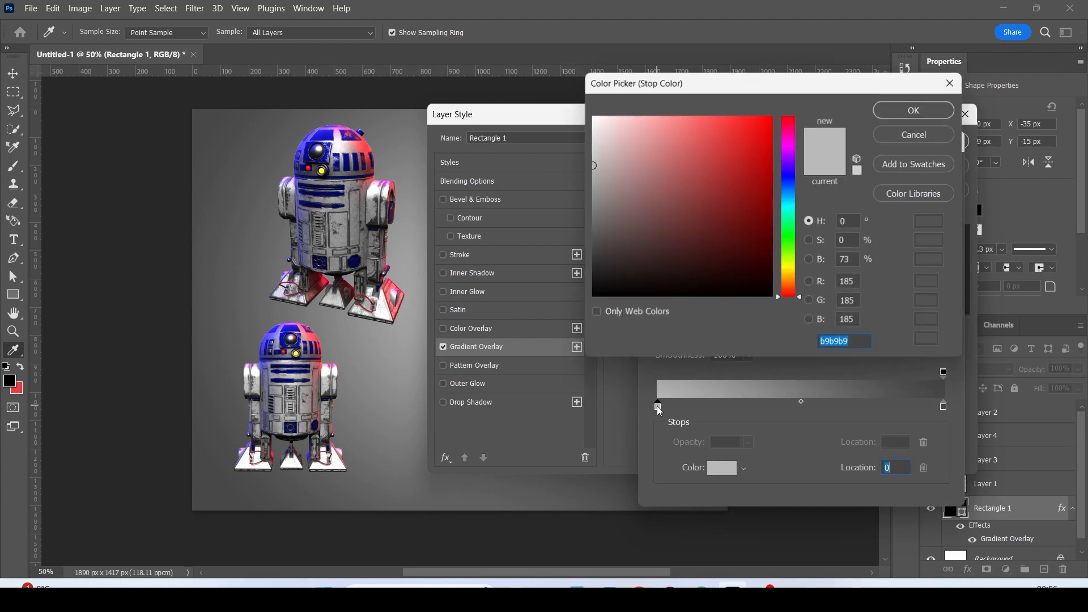
{"action": "left_click_drag", "start_coordinate": [674, 184], "coordinate": [745, 147]}
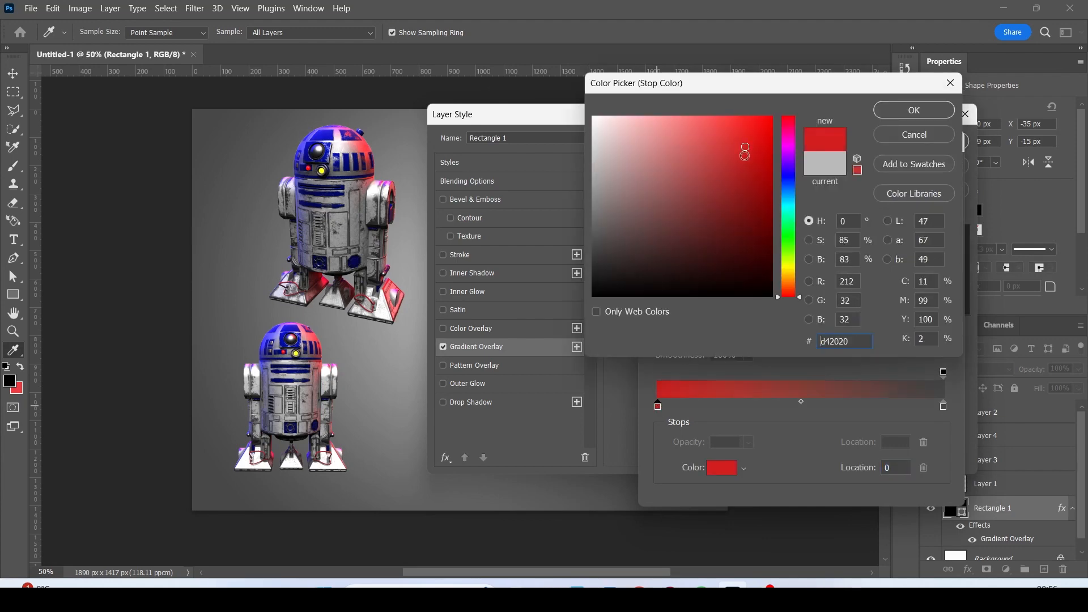
{"action": "left_click_drag", "start_coordinate": [667, 105], "coordinate": [601, 96]}
{"action": "left_click", "coordinate": [749, 147]}
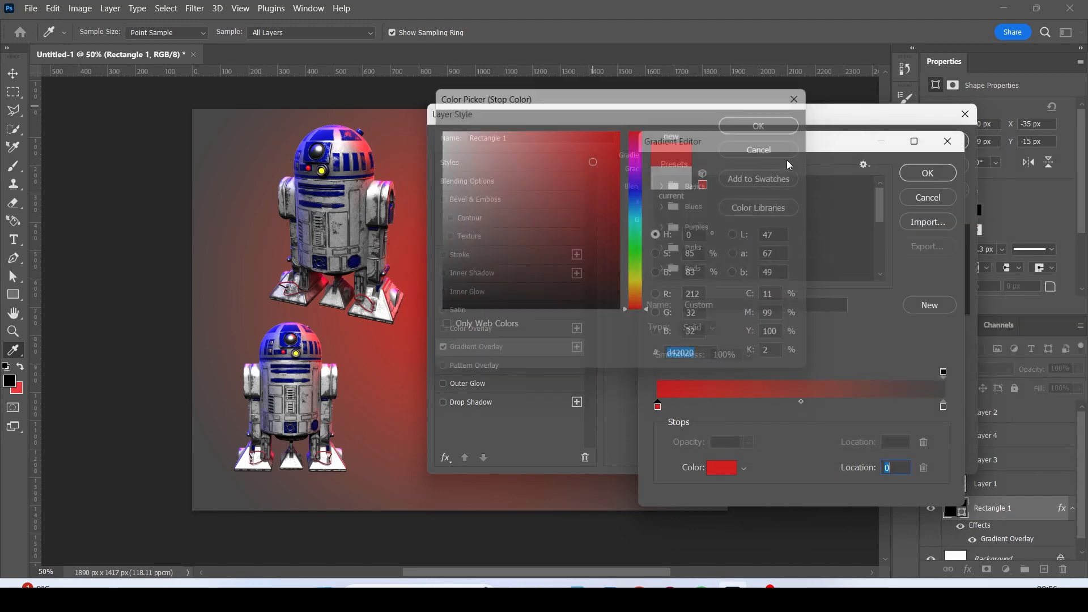
{"action": "left_click", "coordinate": [915, 199]}
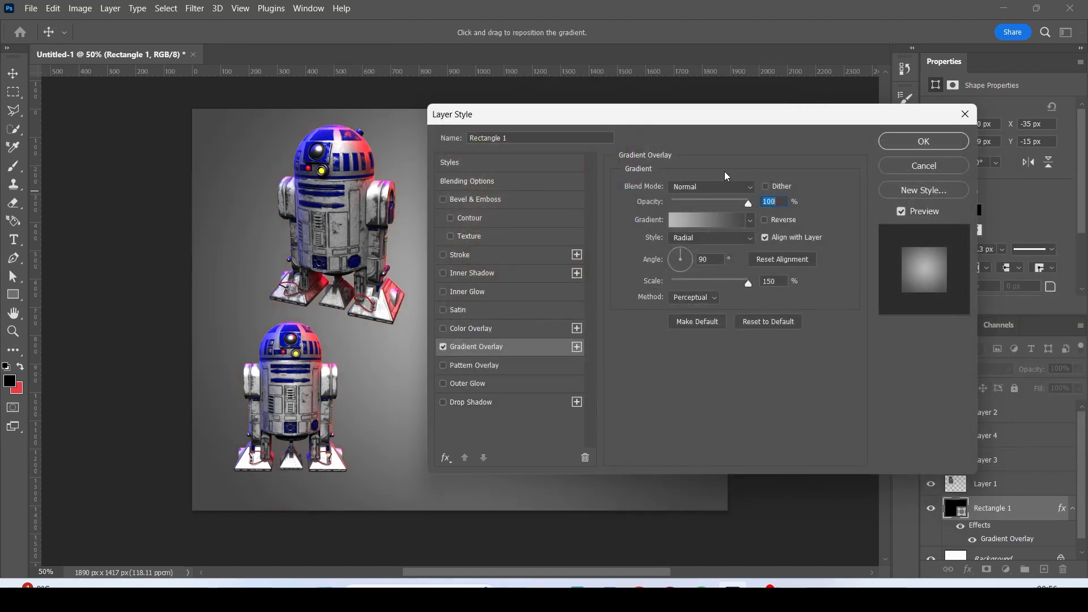
Step: Accept the gradient overlay and start the Add Noise filter on Rectangle 1, converting the layer to a smart object
{"action": "key", "text": "Return"}
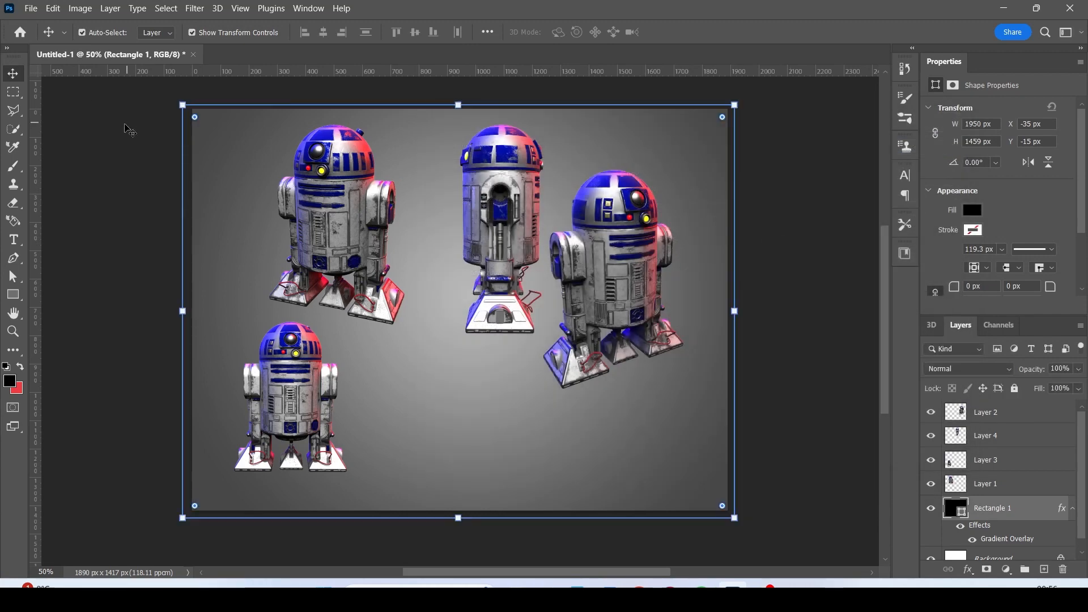
{"action": "key", "text": "ctrl+n"}
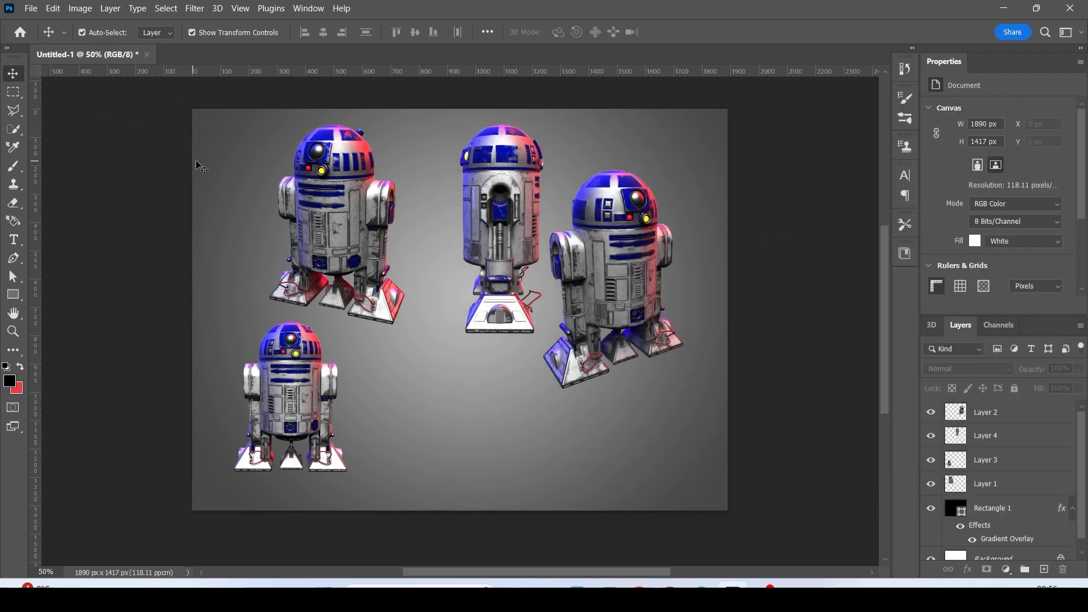
{"action": "left_click", "coordinate": [1055, 511]}
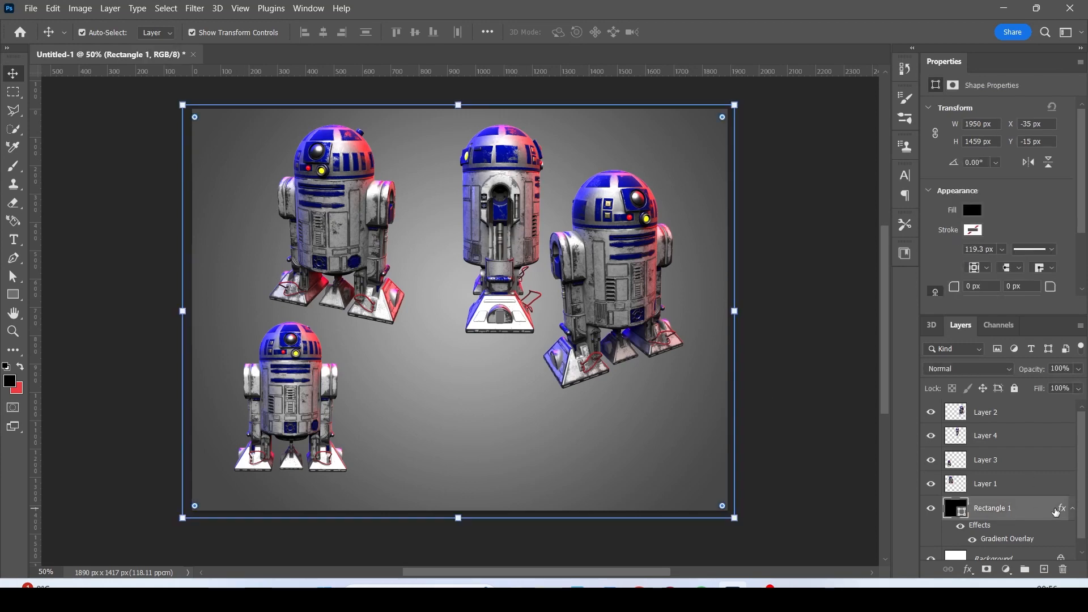
{"action": "left_click", "coordinate": [194, 8]}
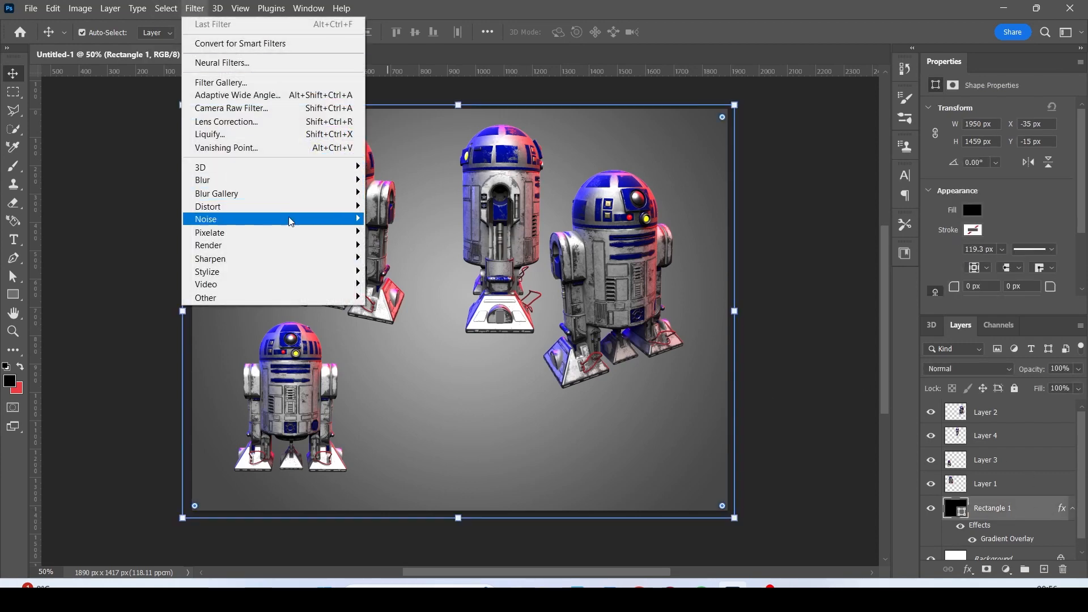
{"action": "mouse_move", "coordinate": [264, 222]}
{"action": "left_click", "coordinate": [420, 230]}
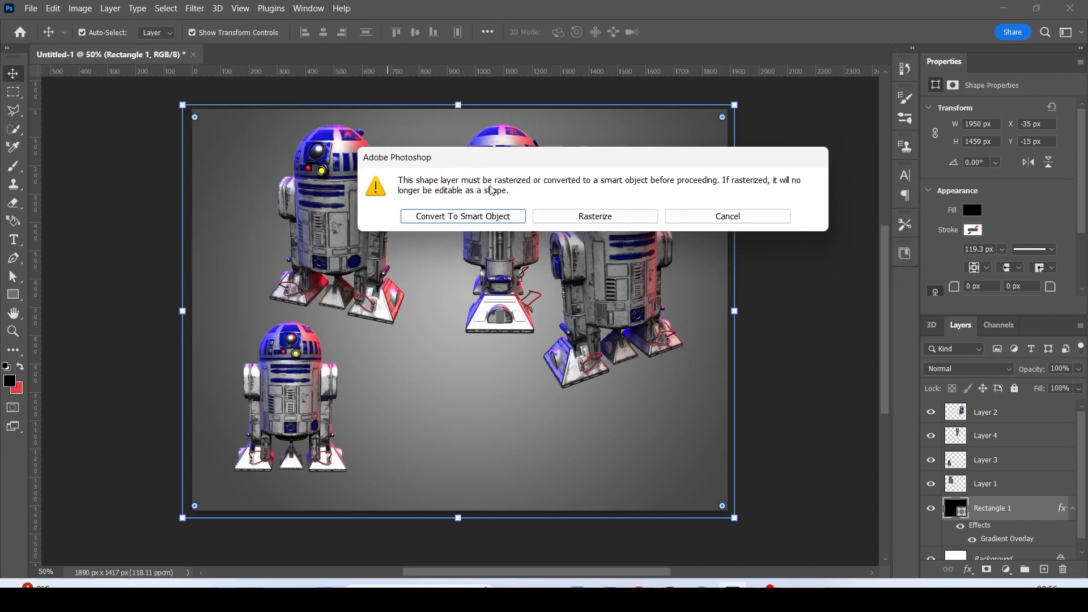
{"action": "left_click", "coordinate": [466, 218]}
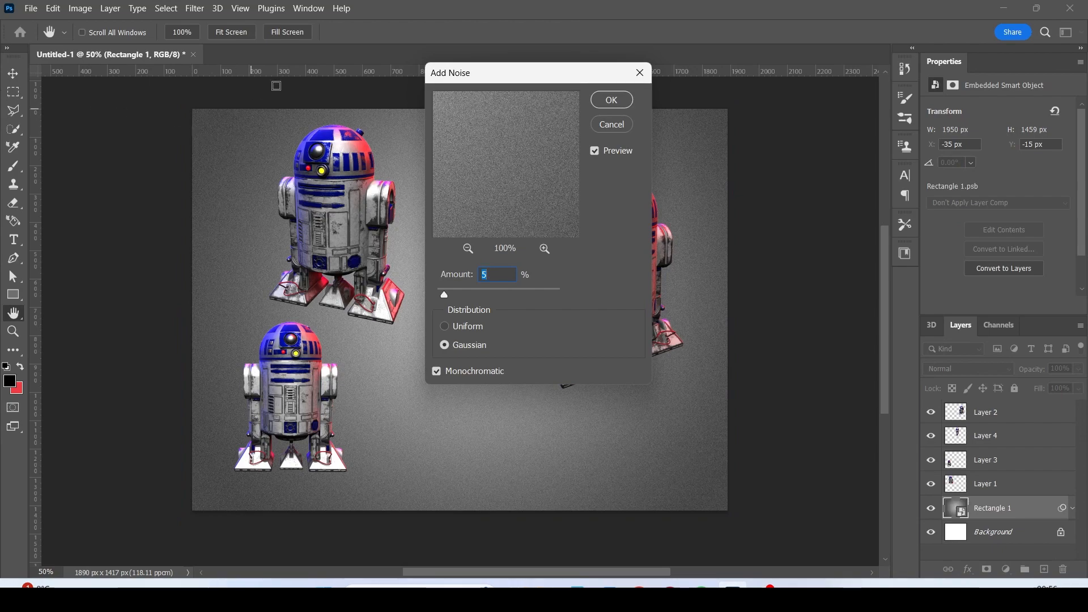
Step: Apply monochromatic Gaussian noise with an amount of 4% to the Rectangle 1 background
{"action": "left_click_drag", "start_coordinate": [444, 294], "coordinate": [513, 295]}
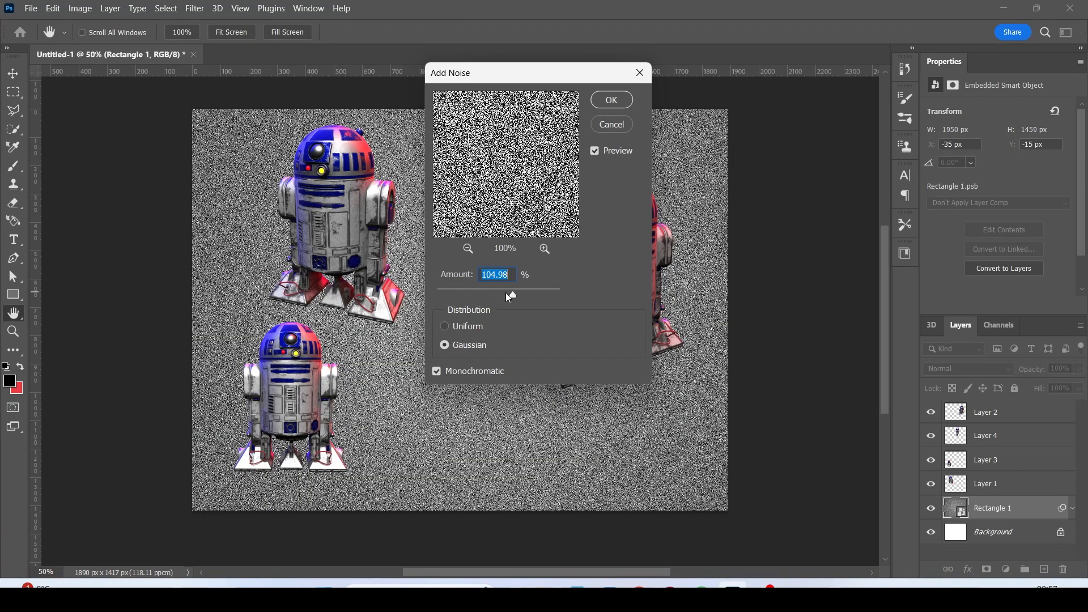
{"action": "left_click_drag", "start_coordinate": [482, 297], "coordinate": [460, 297]}
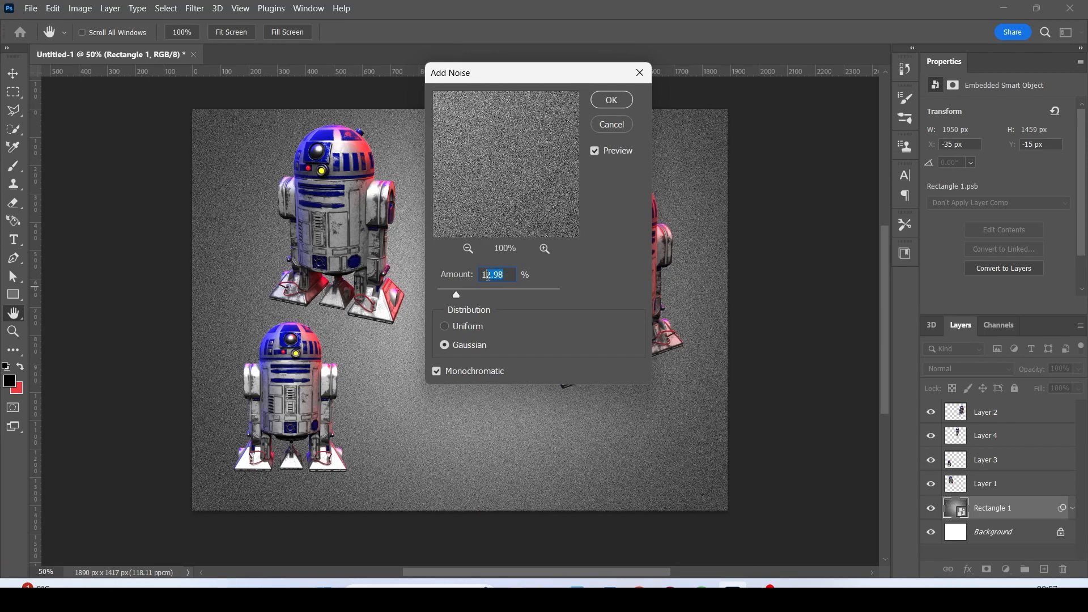
{"action": "type", "text": "4"}
{"action": "left_click", "coordinate": [611, 100]}
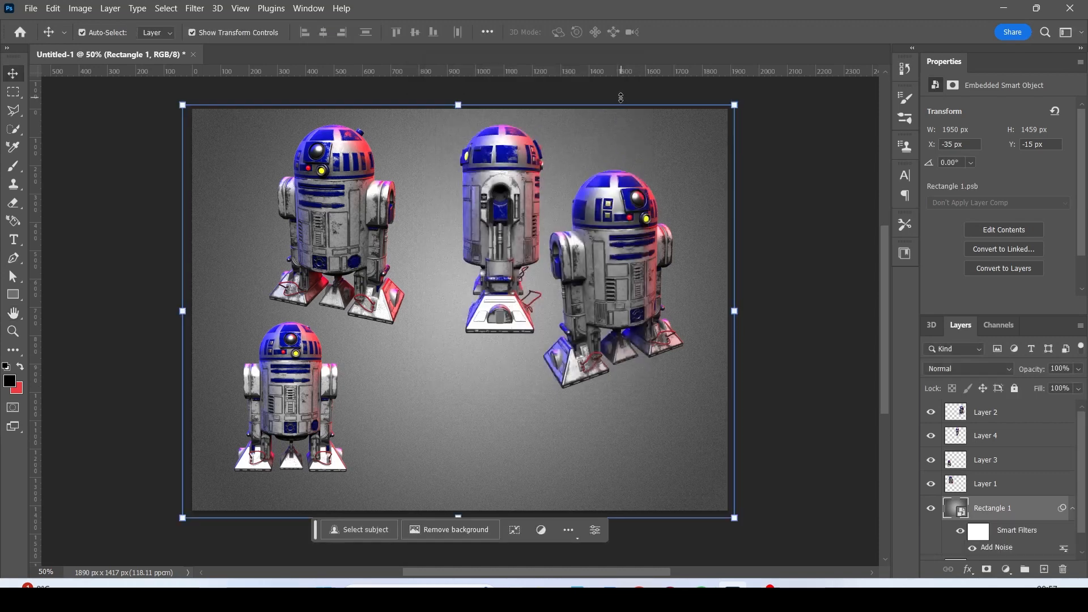
{"action": "left_click", "coordinate": [757, 181]}
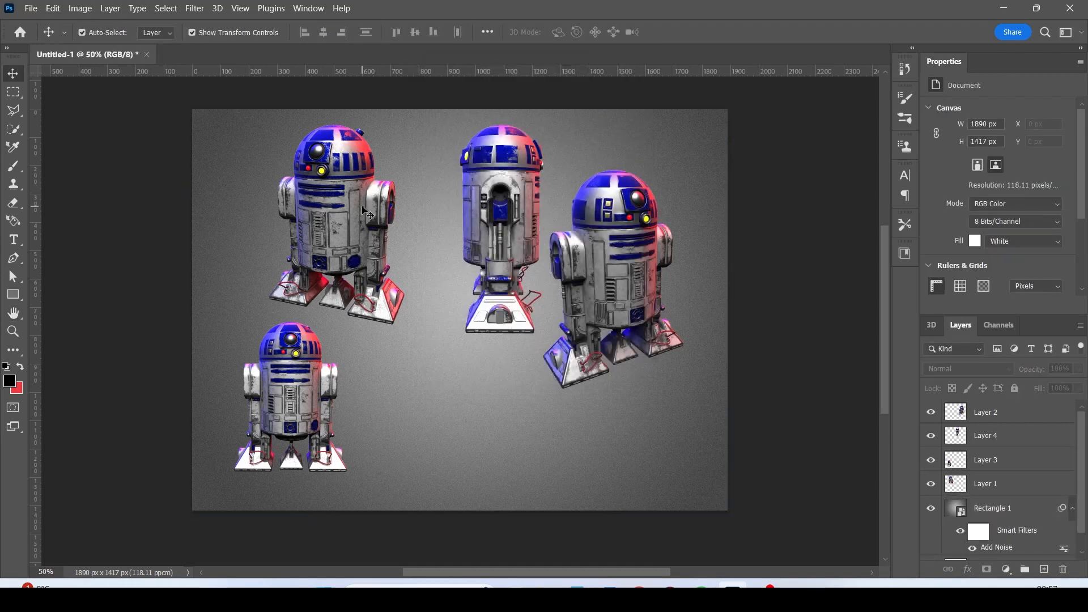
Step: Rearrange the droids so the first droid stands at the canvas's upper right and the rear view and model 2 droid on the left
{"action": "left_click_drag", "start_coordinate": [321, 216], "coordinate": [285, 213]}
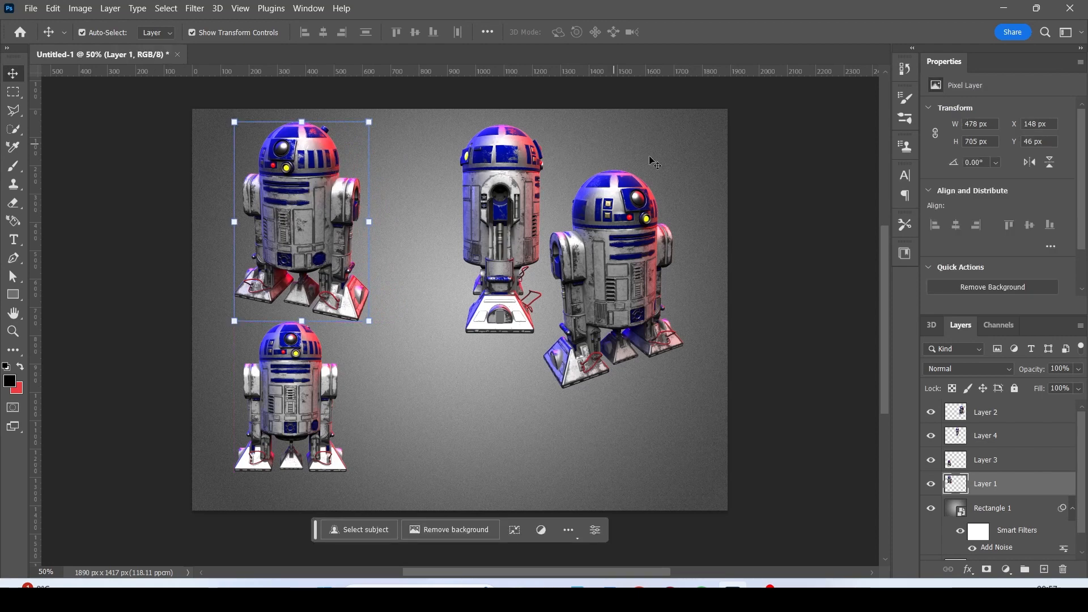
{"action": "left_click", "coordinate": [748, 189]}
{"action": "left_click_drag", "start_coordinate": [480, 165], "coordinate": [471, 264]}
{"action": "left_click_drag", "start_coordinate": [305, 194], "coordinate": [619, 326]}
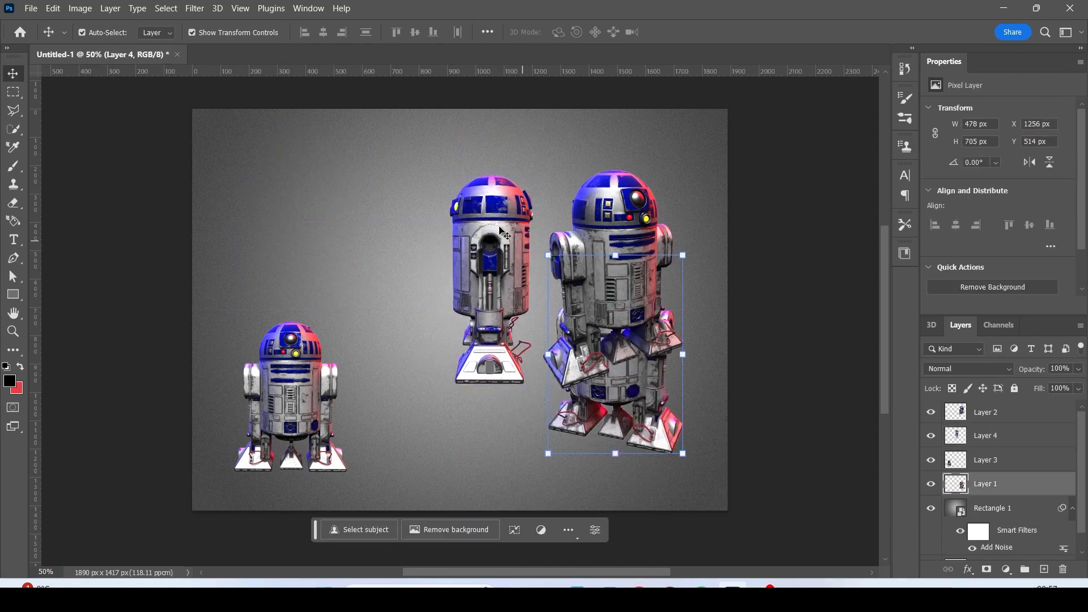
{"action": "left_click_drag", "start_coordinate": [501, 233], "coordinate": [357, 202]}
{"action": "left_click_drag", "start_coordinate": [612, 244], "coordinate": [388, 235]}
{"action": "left_click_drag", "start_coordinate": [594, 295], "coordinate": [648, 221]}
Step: Move the rear-view droid to the canvas's upper centre and the model 2 droid into the upper-left corner
{"action": "left_click_drag", "start_coordinate": [395, 250], "coordinate": [541, 359]}
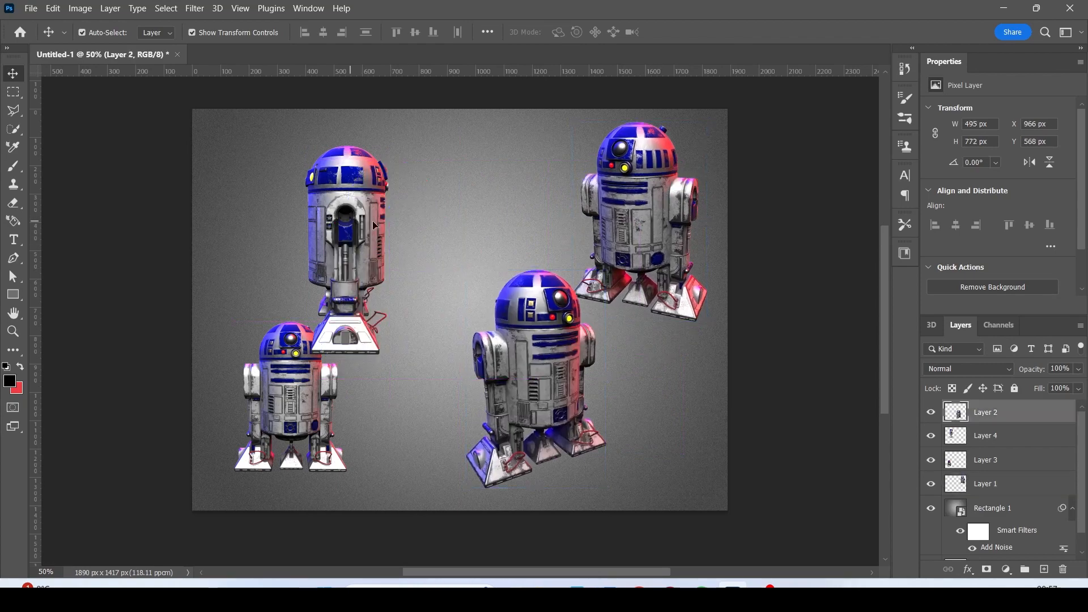
{"action": "left_click_drag", "start_coordinate": [374, 225], "coordinate": [479, 244]}
{"action": "left_click_drag", "start_coordinate": [555, 366], "coordinate": [282, 209]}
{"action": "left_click_drag", "start_coordinate": [466, 244], "coordinate": [478, 227]}
Step: Scale the model 2 droid down to about 66% and align its top with the first droid's top
{"action": "left_click", "coordinate": [295, 259]}
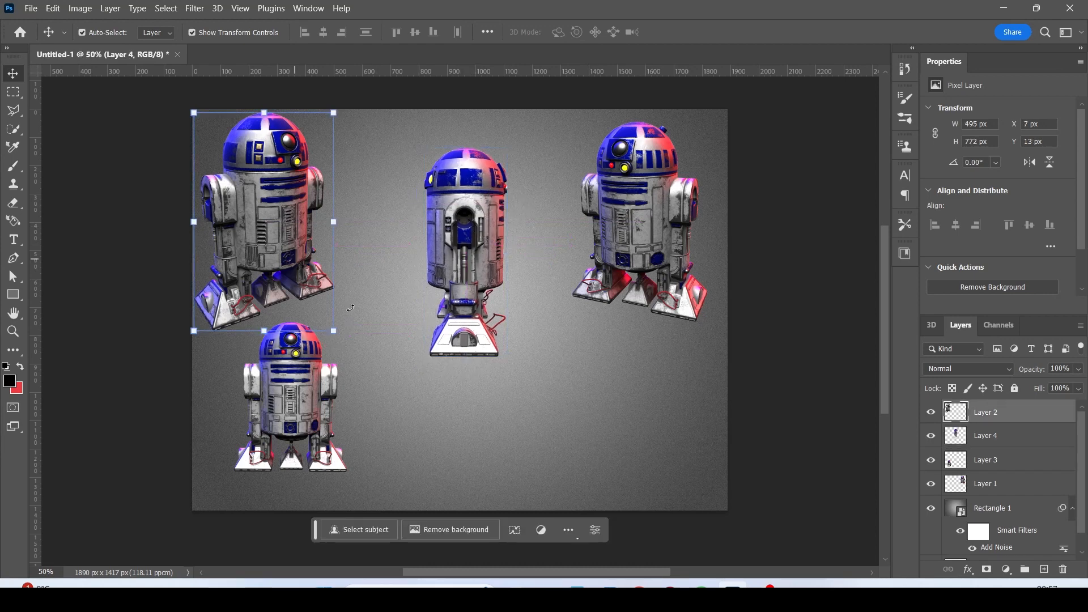
{"action": "left_click_drag", "start_coordinate": [334, 328], "coordinate": [286, 257]}
{"action": "left_click_drag", "start_coordinate": [233, 170], "coordinate": [251, 180]}
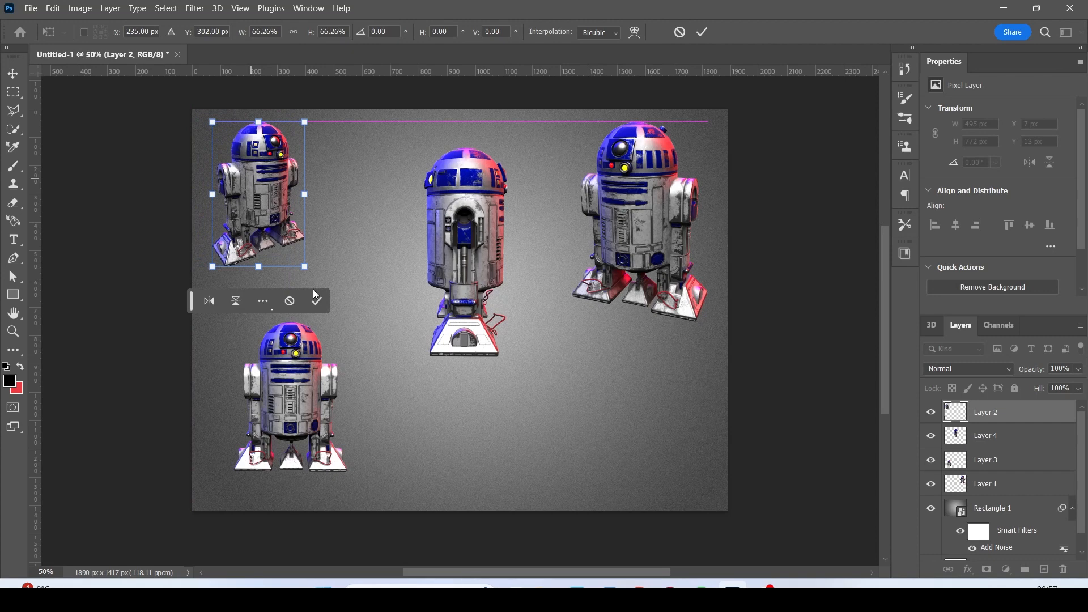
{"action": "left_click", "coordinate": [318, 302]}
Step: Resize the front-view droid on Layer 3 to about 413 x 550 px and place it in the canvas's lower-left corner
{"action": "left_click_drag", "start_coordinate": [292, 327], "coordinate": [324, 288]}
{"action": "left_click_drag", "start_coordinate": [379, 435], "coordinate": [356, 402]}
{"action": "left_click_drag", "start_coordinate": [312, 346], "coordinate": [262, 400]}
{"action": "left_click_drag", "start_coordinate": [306, 452], "coordinate": [331, 490]}
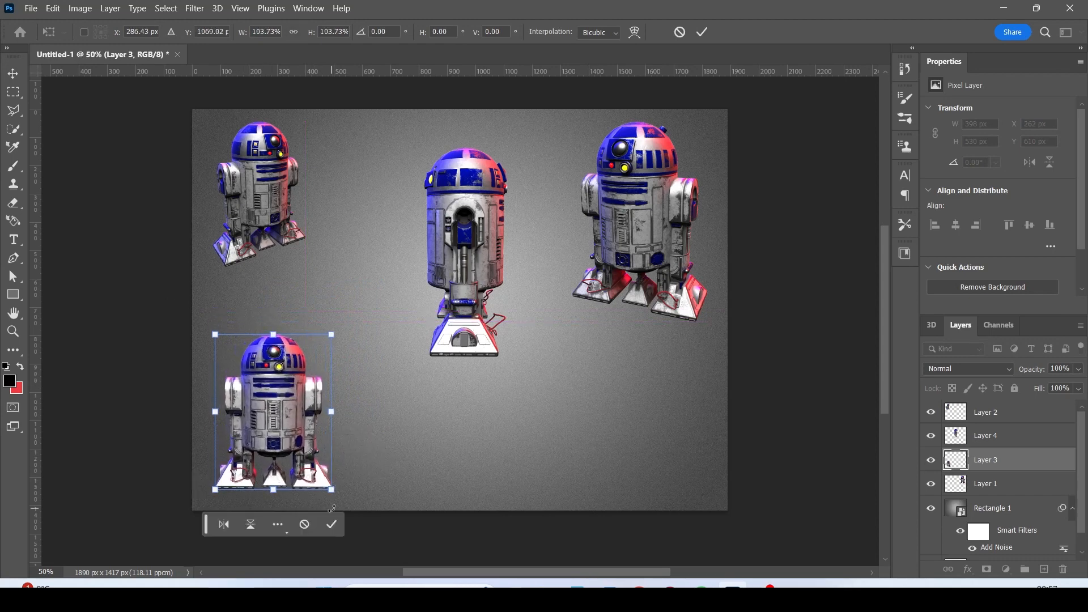
{"action": "left_click", "coordinate": [333, 524]}
Step: Enlarge the upper-left model 2 droid to about 125% so its width matches the droid below it
{"action": "left_click_drag", "start_coordinate": [267, 187], "coordinate": [271, 187]}
{"action": "left_click_drag", "start_coordinate": [309, 267], "coordinate": [331, 303]}
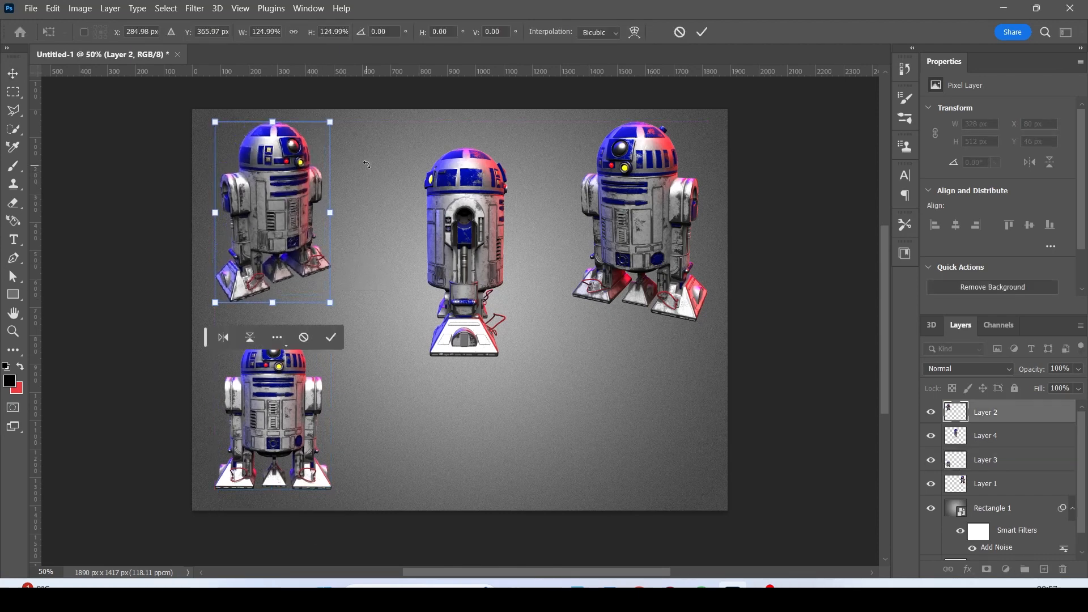
{"action": "left_click", "coordinate": [703, 32]}
Step: Move the rear view beside the two left-hand droids and lower the model 2 droid and the first droid slightly
{"action": "left_click_drag", "start_coordinate": [283, 220], "coordinate": [285, 226]}
{"action": "left_click_drag", "start_coordinate": [465, 241], "coordinate": [382, 281]}
{"action": "left_click_drag", "start_coordinate": [671, 237], "coordinate": [663, 257]}
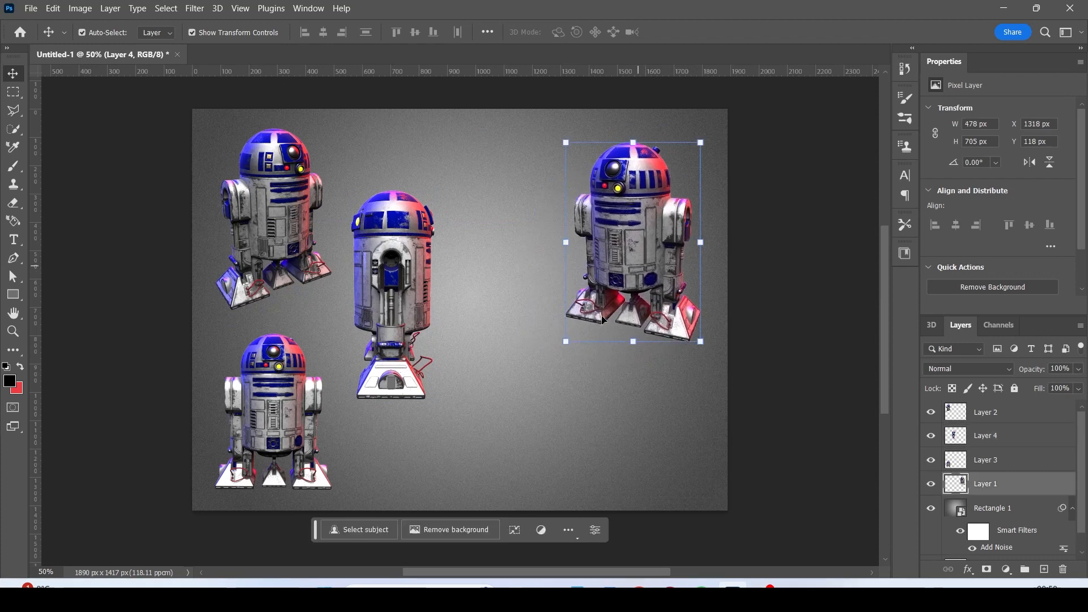
Step: Enlarge the first droid to about 820 x 1209 px so it fills the right side of the canvas, and fine-tune its position
{"action": "left_click_drag", "start_coordinate": [574, 345], "coordinate": [456, 453]}
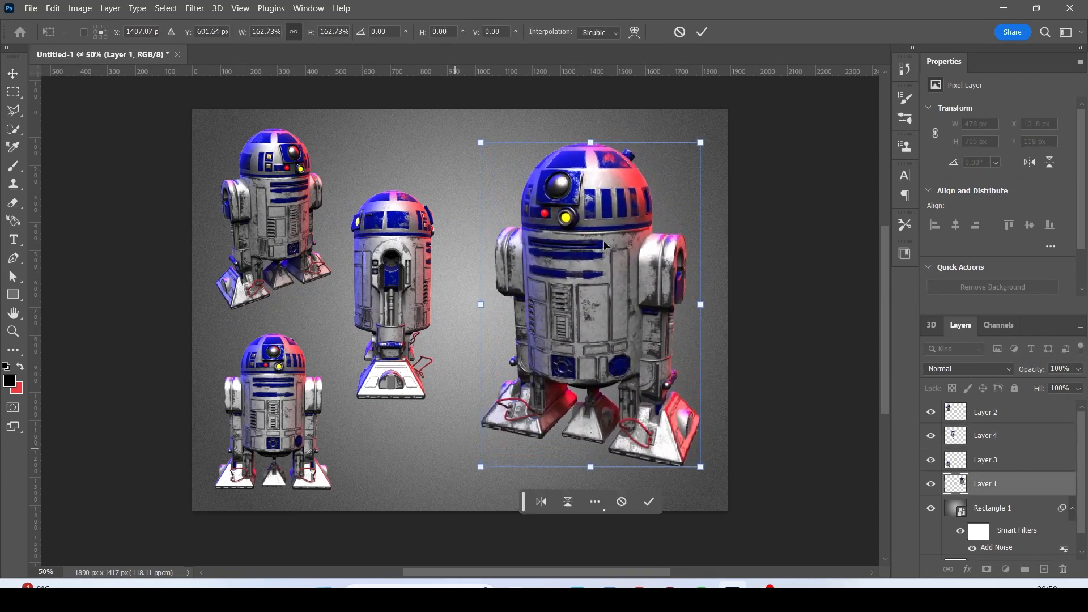
{"action": "left_click", "coordinate": [697, 34]}
{"action": "left_click_drag", "start_coordinate": [597, 250], "coordinate": [591, 248]}
{"action": "left_click_drag", "start_coordinate": [696, 134], "coordinate": [708, 119]}
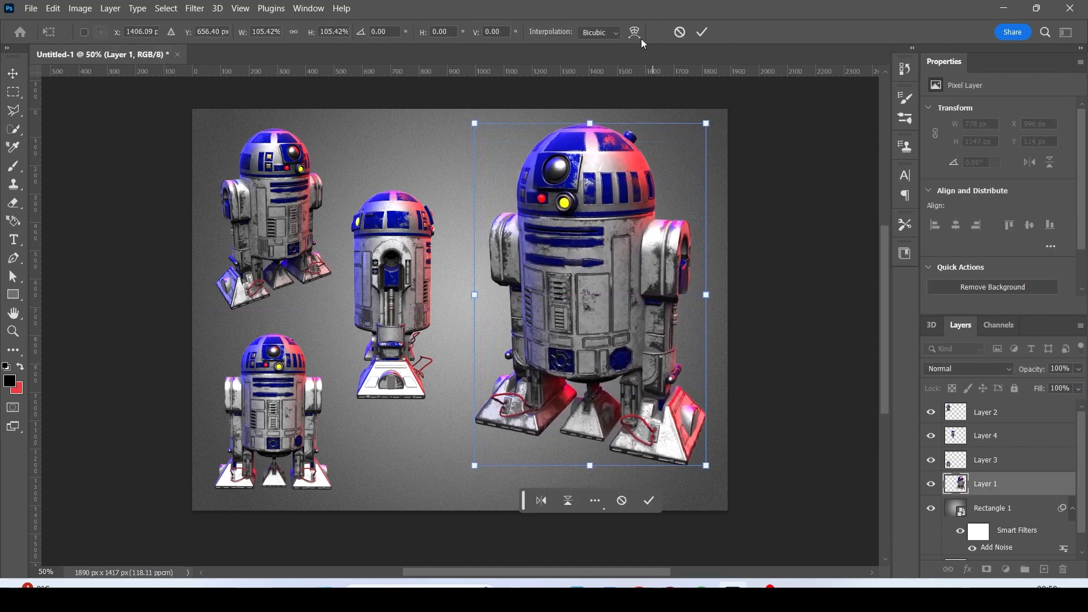
{"action": "left_click", "coordinate": [700, 34]}
{"action": "left_click_drag", "start_coordinate": [590, 233], "coordinate": [589, 238]}
{"action": "left_click", "coordinate": [785, 251]}
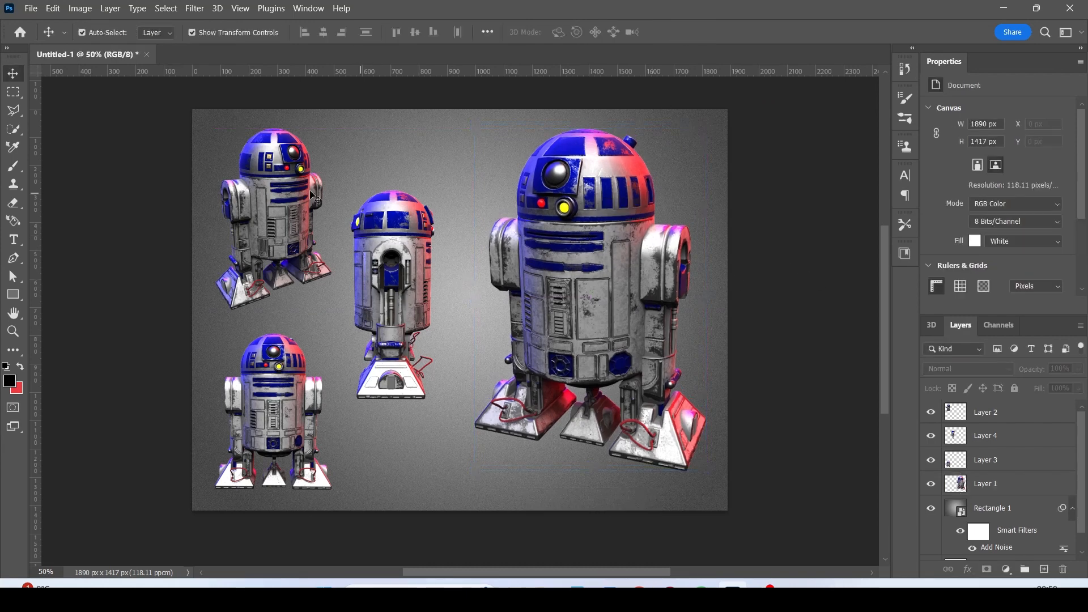
Step: Shift the two left-hand droids closer to the canvas's left edge and scale the rear-view droid down to about 91%
{"action": "left_click_drag", "start_coordinate": [276, 203], "coordinate": [268, 195]}
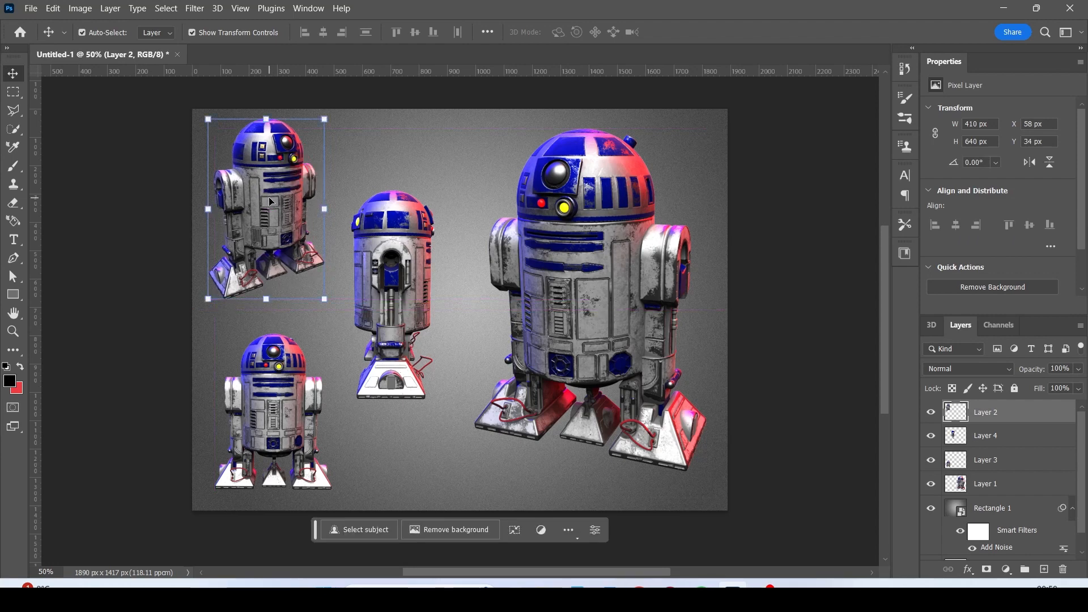
{"action": "left_click_drag", "start_coordinate": [289, 389], "coordinate": [283, 388]}
{"action": "left_click", "coordinate": [394, 296]}
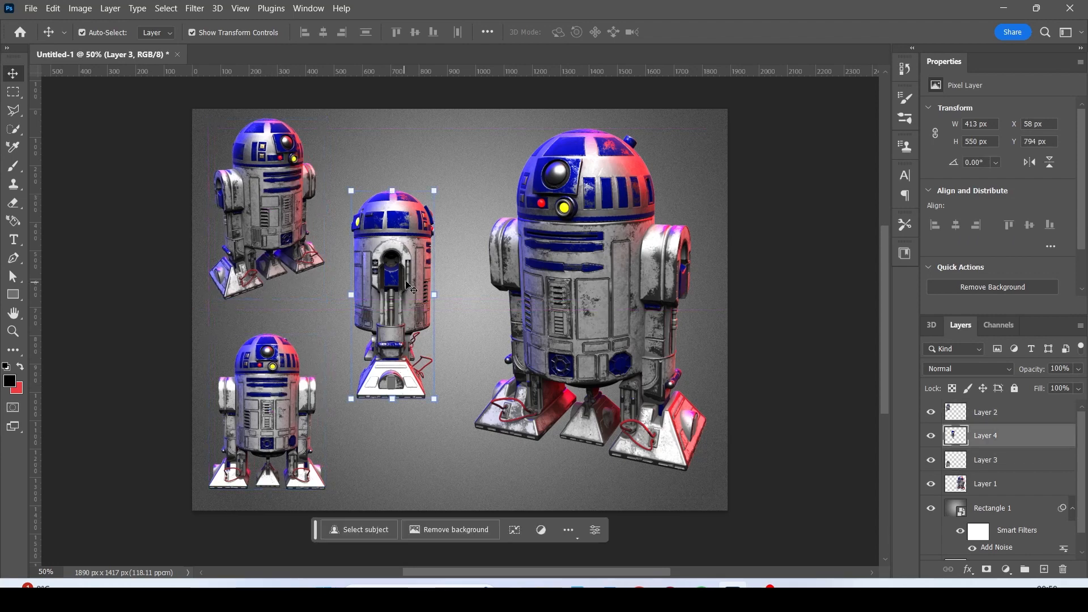
{"action": "left_click_drag", "start_coordinate": [434, 192], "coordinate": [427, 210]}
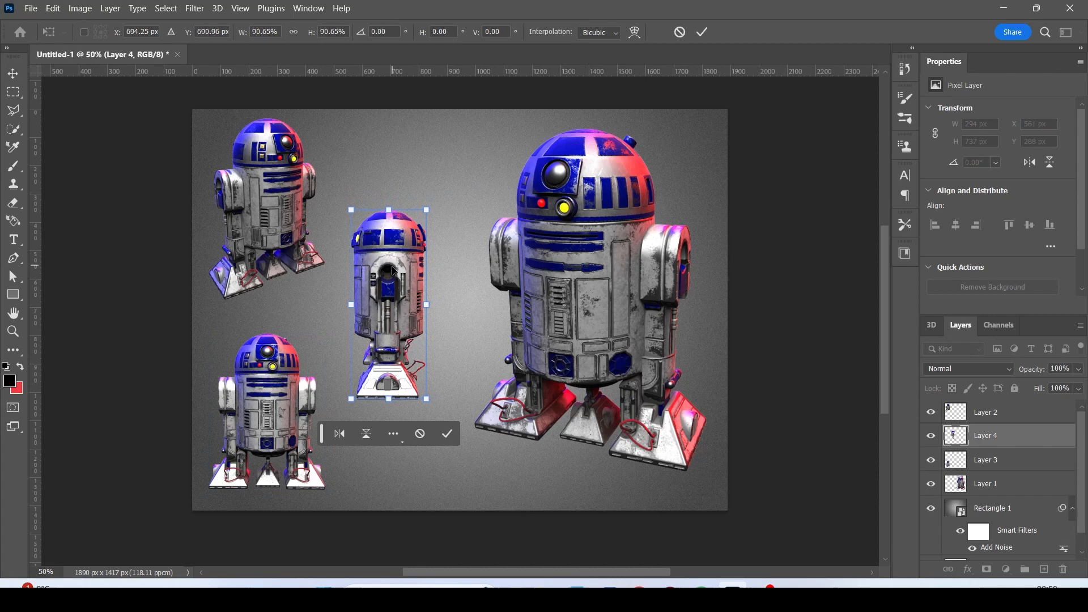
{"action": "left_click", "coordinate": [703, 32]}
{"action": "left_click", "coordinate": [804, 141]}
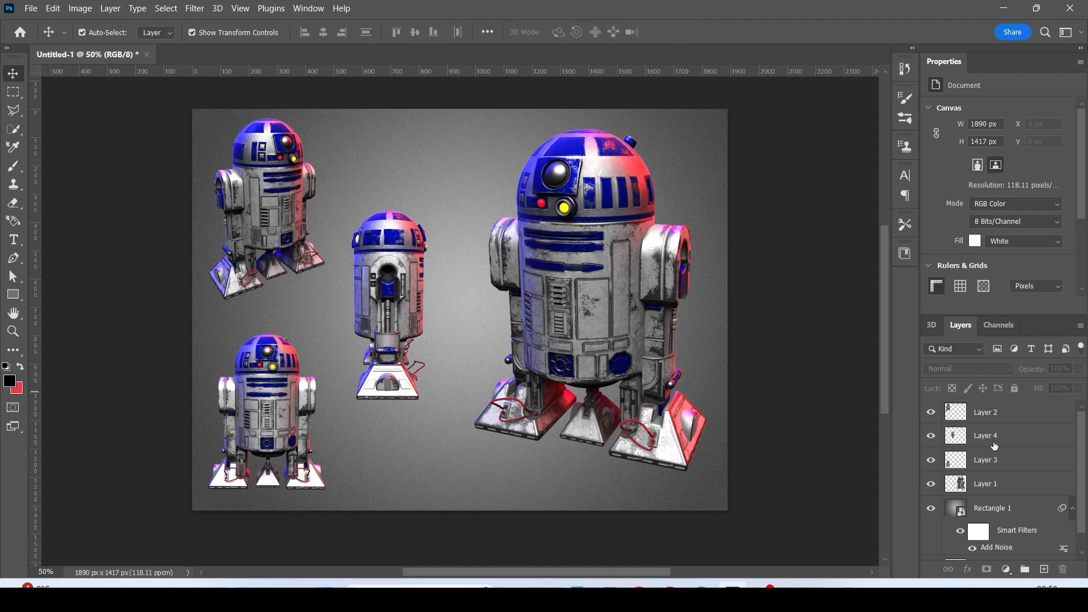
Step: Select Layer 1 and switch its visibility off and on to check which droid it holds
{"action": "left_click", "coordinate": [989, 490]}
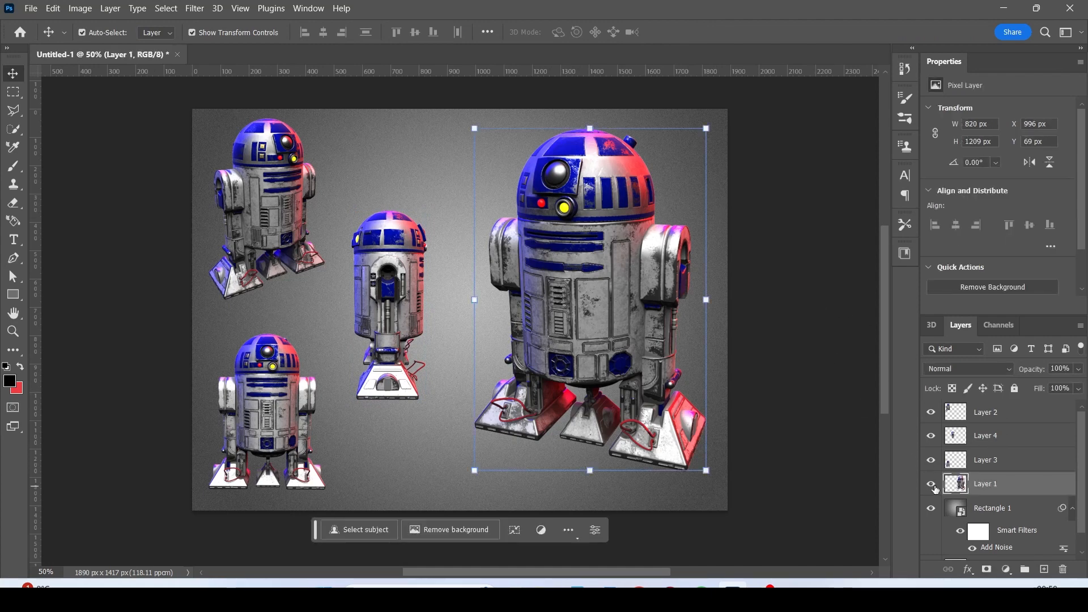
{"action": "left_click", "coordinate": [931, 485]}
{"action": "left_click", "coordinate": [931, 485]}
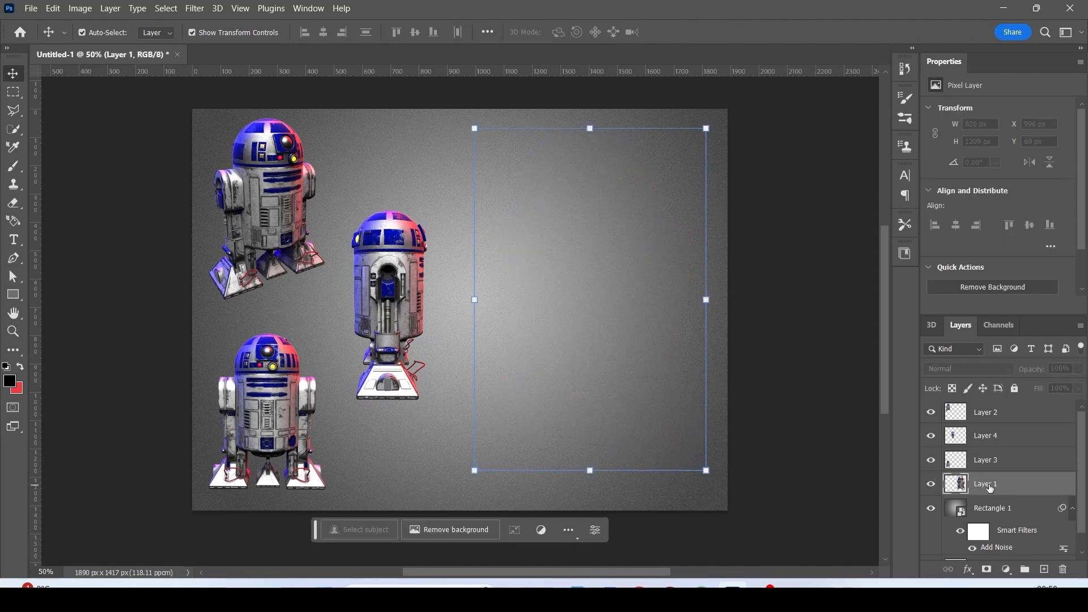
Step: Add a black 4 px outside Stroke effect at 50% opacity to the large droid on Layer 1
{"action": "left_click", "coordinate": [970, 574]}
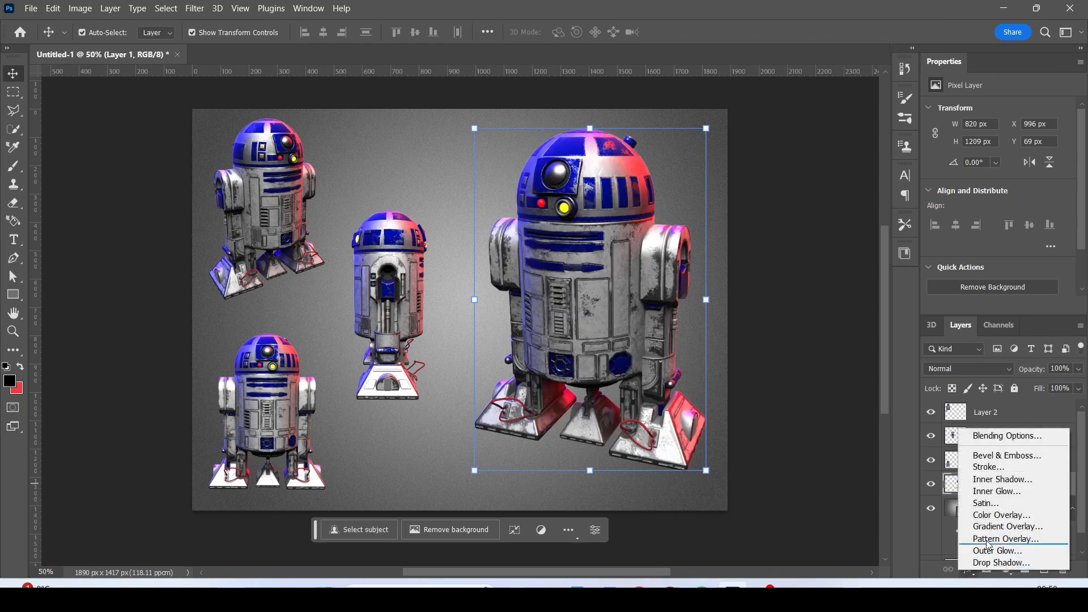
{"action": "left_click", "coordinate": [996, 442]}
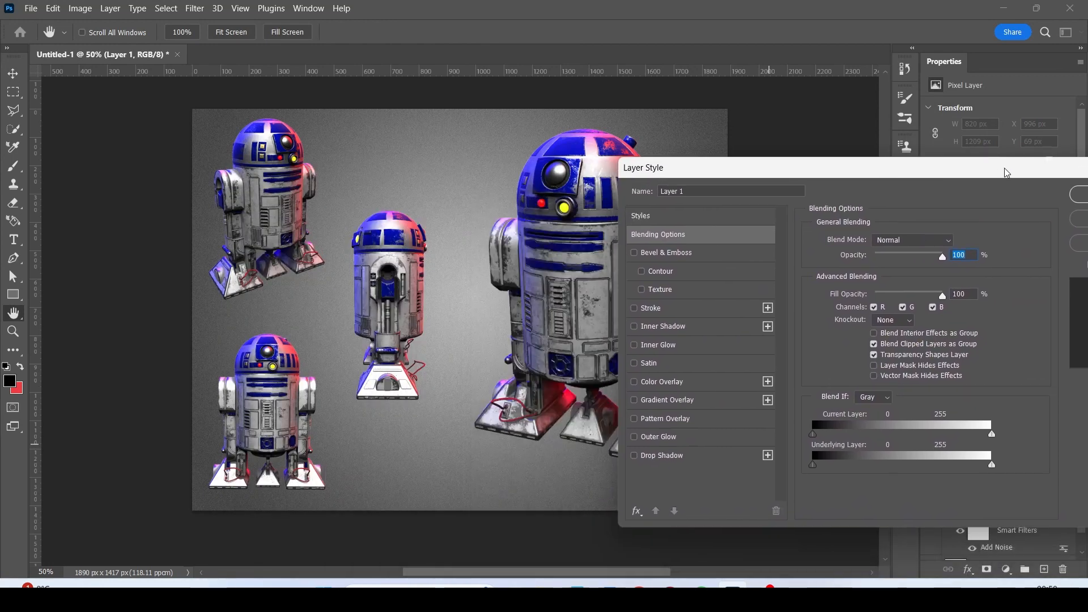
{"action": "left_click_drag", "start_coordinate": [728, 104], "coordinate": [788, 81]}
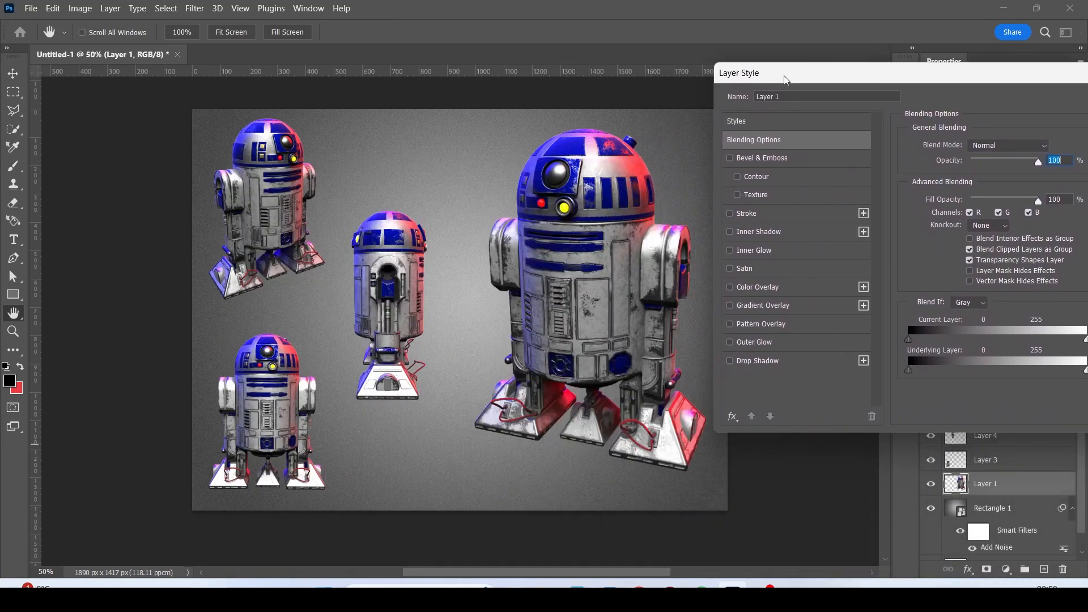
{"action": "left_click", "coordinate": [731, 213]}
{"action": "left_click_drag", "start_coordinate": [938, 83], "coordinate": [932, 83]}
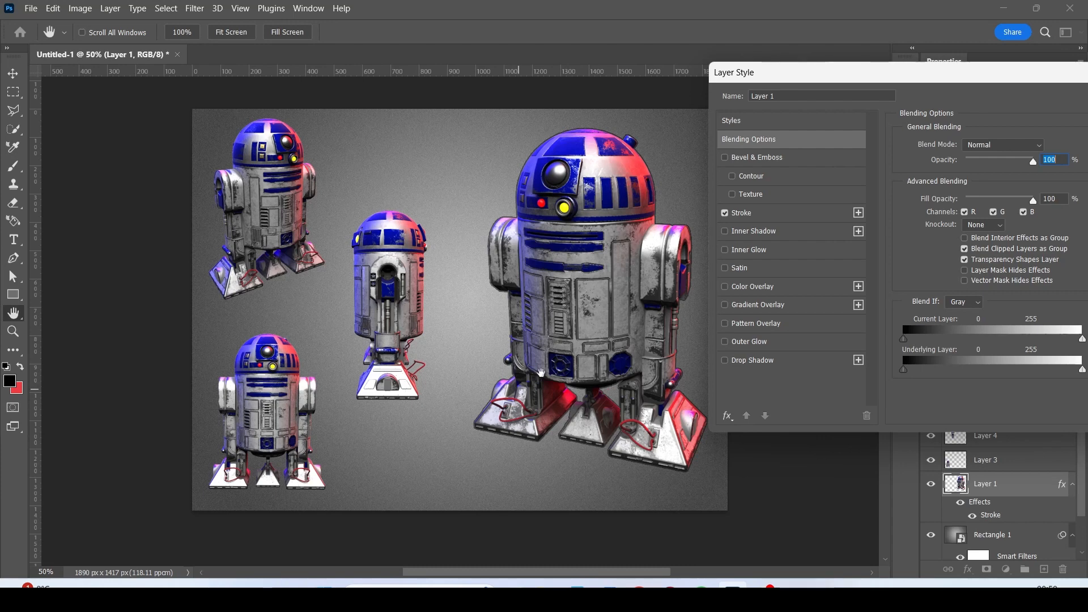
{"action": "left_click_drag", "start_coordinate": [918, 77], "coordinate": [868, 74]}
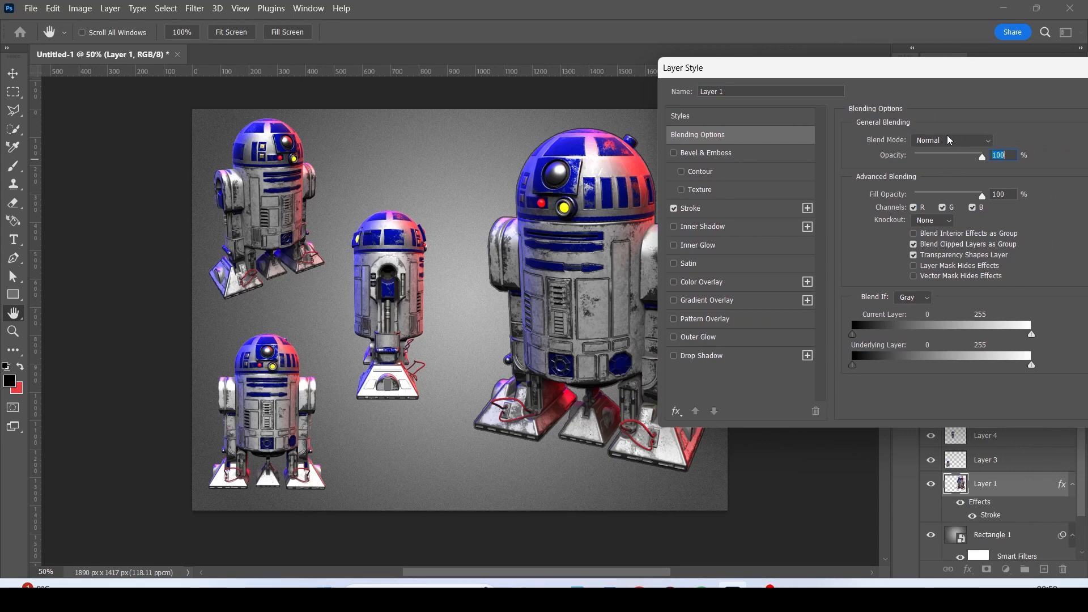
{"action": "left_click_drag", "start_coordinate": [940, 72], "coordinate": [919, 87]}
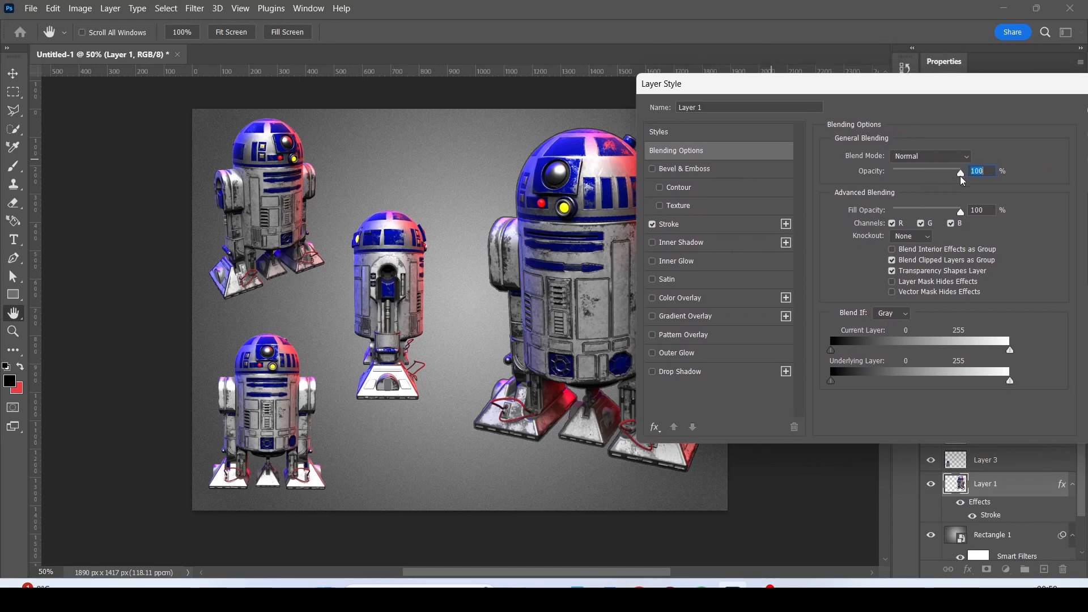
{"action": "left_click", "coordinate": [769, 222]}
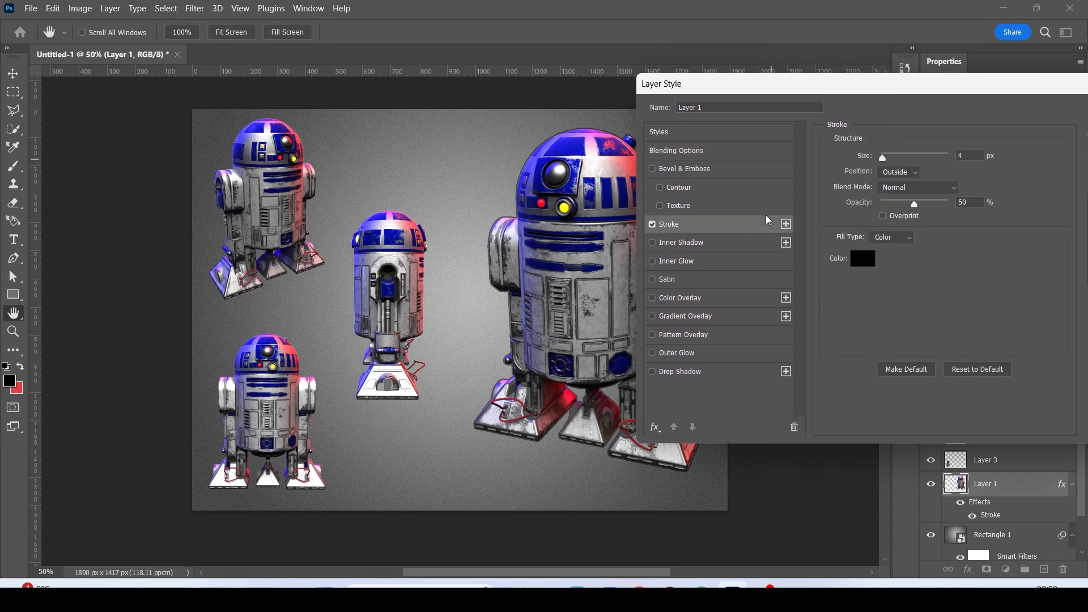
Step: Try a stroke size of 111 px and a stroke opacity of 100%, restoring 4 px and 50% after each trial
{"action": "left_click", "coordinate": [921, 159]}
{"action": "mouse_move", "coordinate": [864, 91]}
{"action": "left_mouse_down"}
{"action": "mouse_move", "coordinate": [950, 107]}
{"action": "mouse_move", "coordinate": [890, 99]}
{"action": "left_mouse_up"}
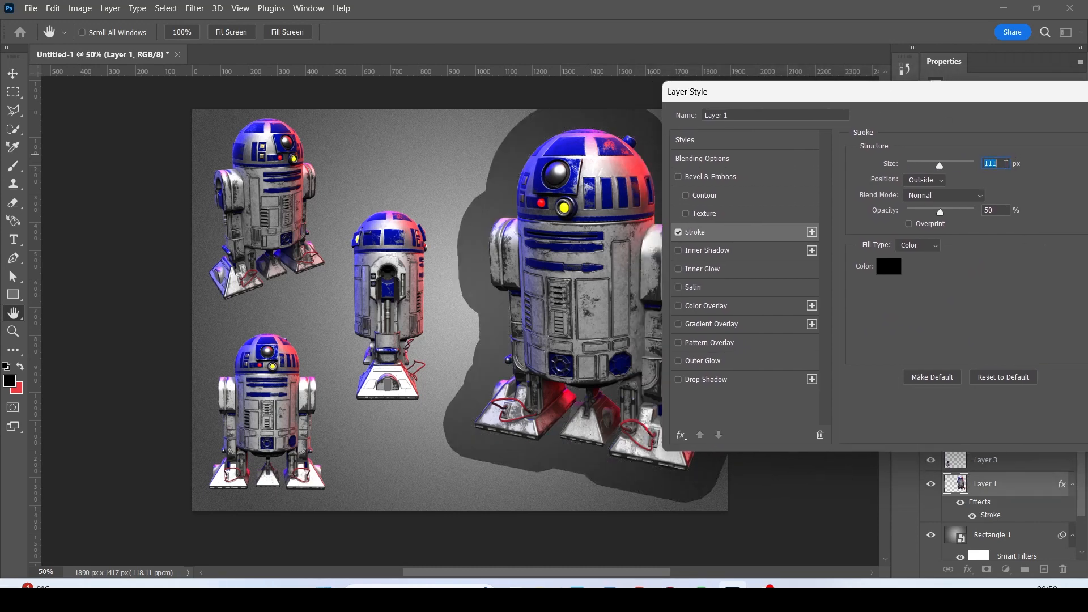
{"action": "type", "text": "4"}
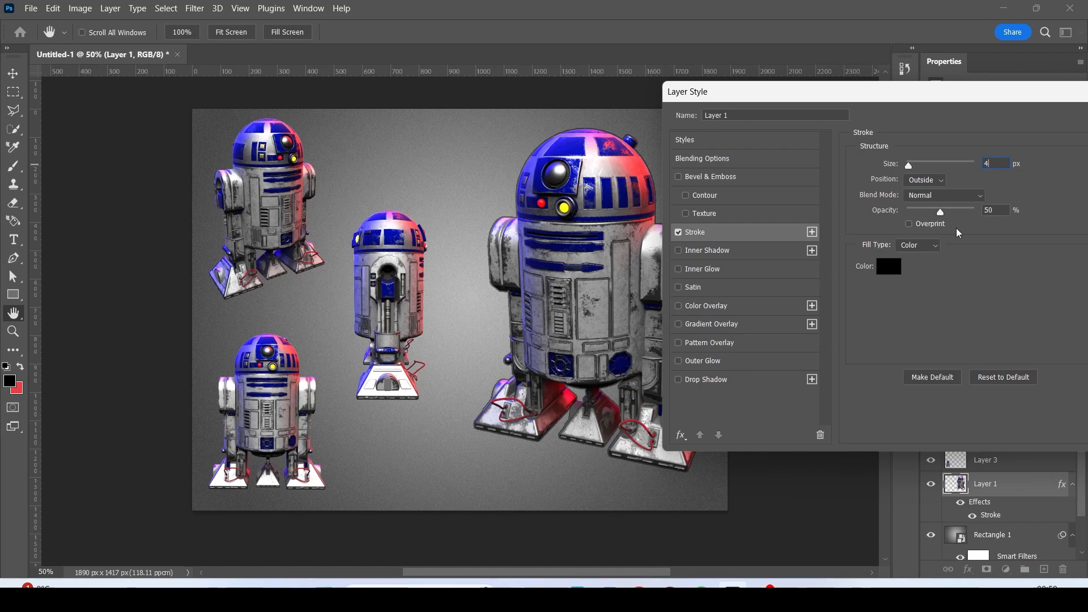
{"action": "left_click_drag", "start_coordinate": [941, 209], "coordinate": [976, 210]}
{"action": "left_click", "coordinate": [993, 211]}
{"action": "left_click_drag", "start_coordinate": [916, 94], "coordinate": [866, 79]}
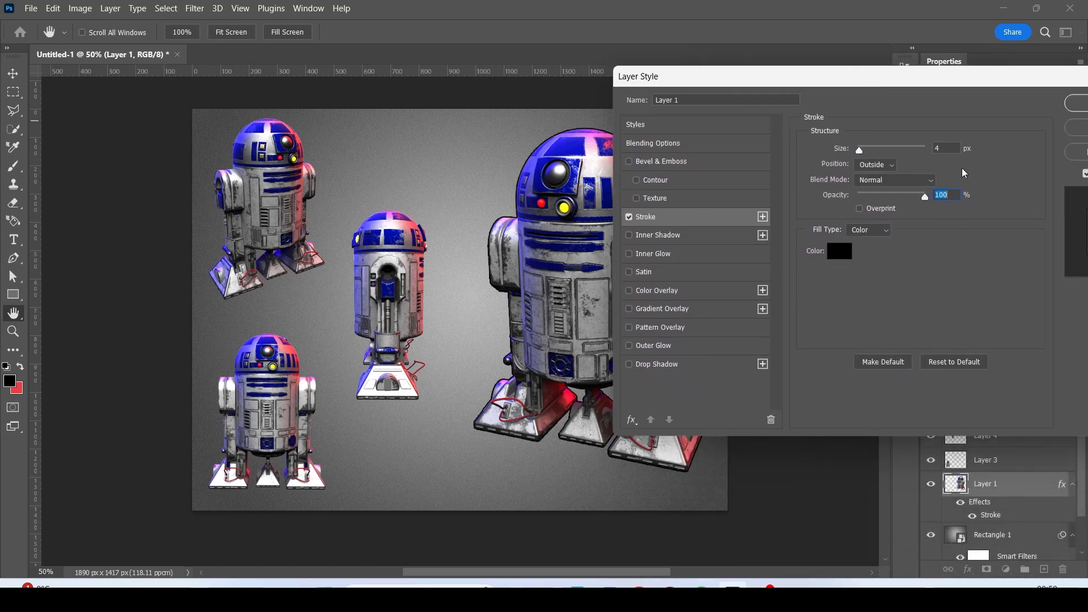
{"action": "type", "text": "50"}
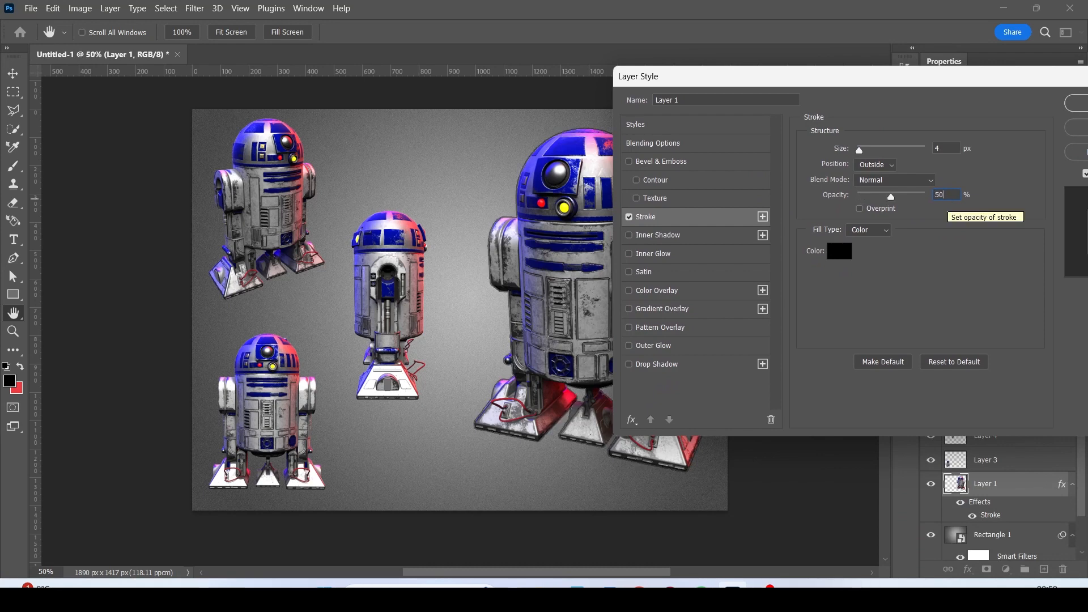
Step: Add Outer Glow and Drop Shadow to the large droid on Layer 1 and apply its layer style
{"action": "left_click_drag", "start_coordinate": [858, 86], "coordinate": [927, 85]}
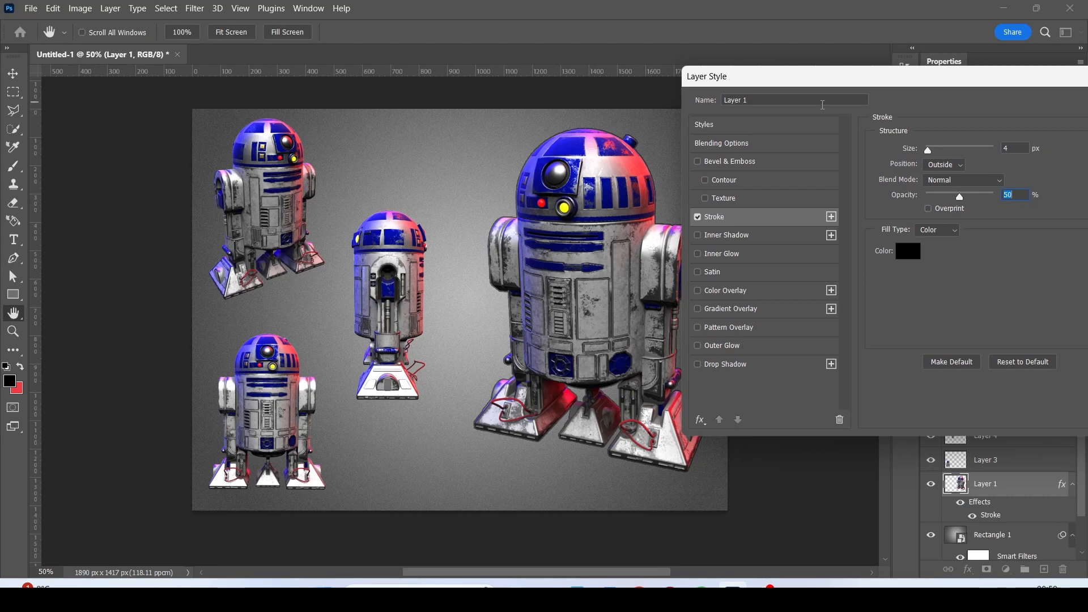
{"action": "left_click_drag", "start_coordinate": [851, 92], "coordinate": [796, 73]}
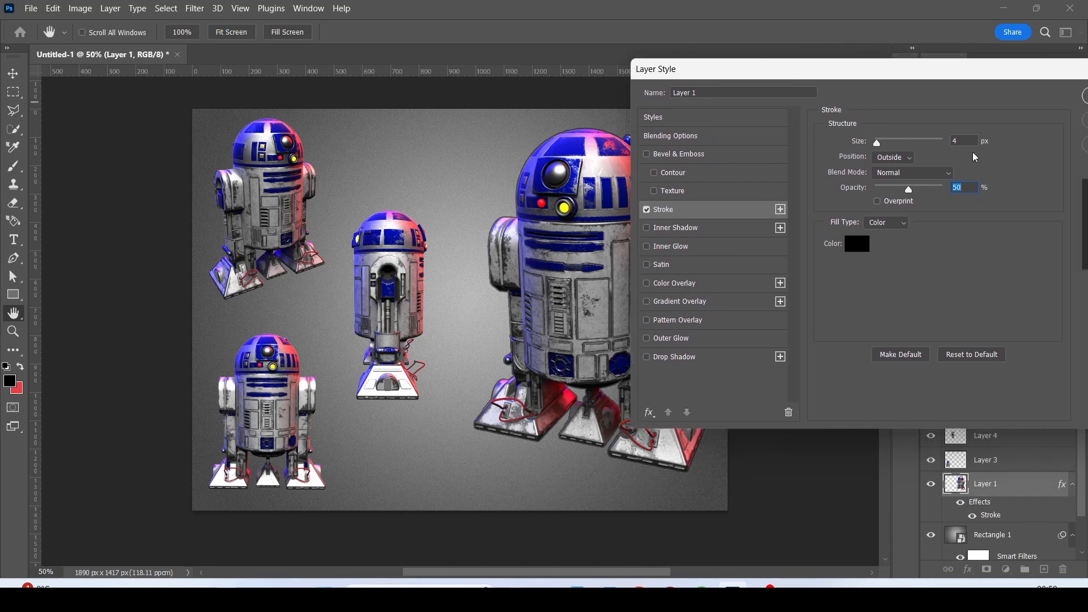
{"action": "left_click_drag", "start_coordinate": [745, 71], "coordinate": [816, 33]}
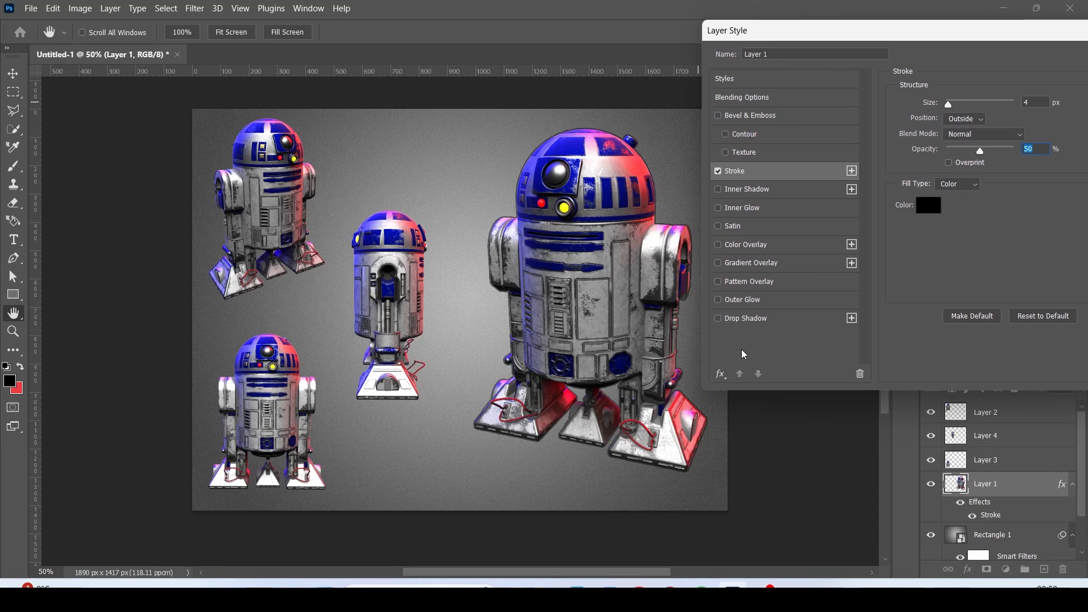
{"action": "left_click", "coordinate": [719, 300]}
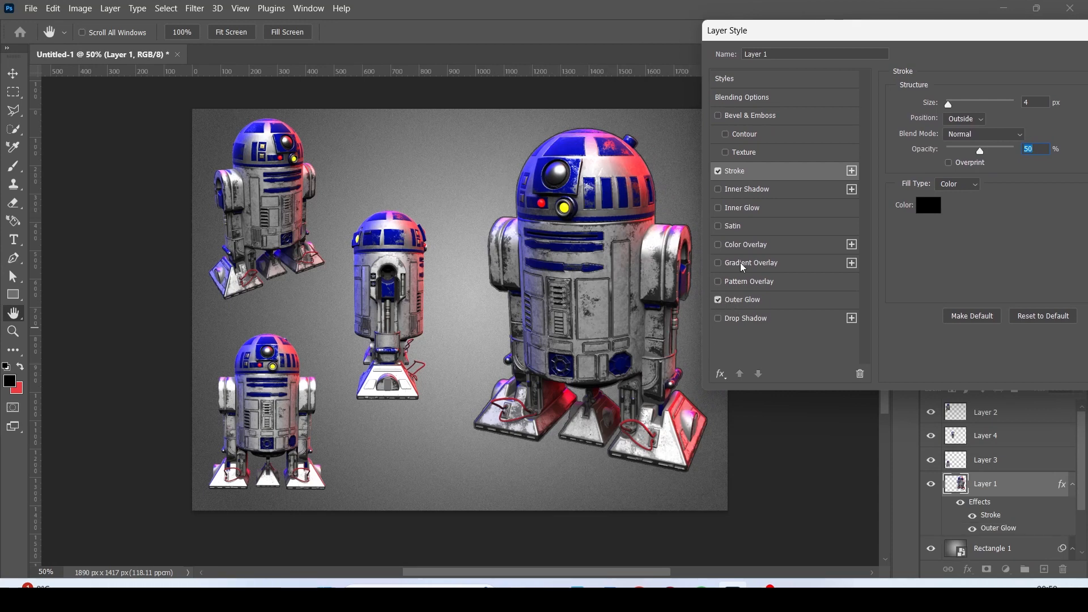
{"action": "left_click", "coordinate": [719, 319]}
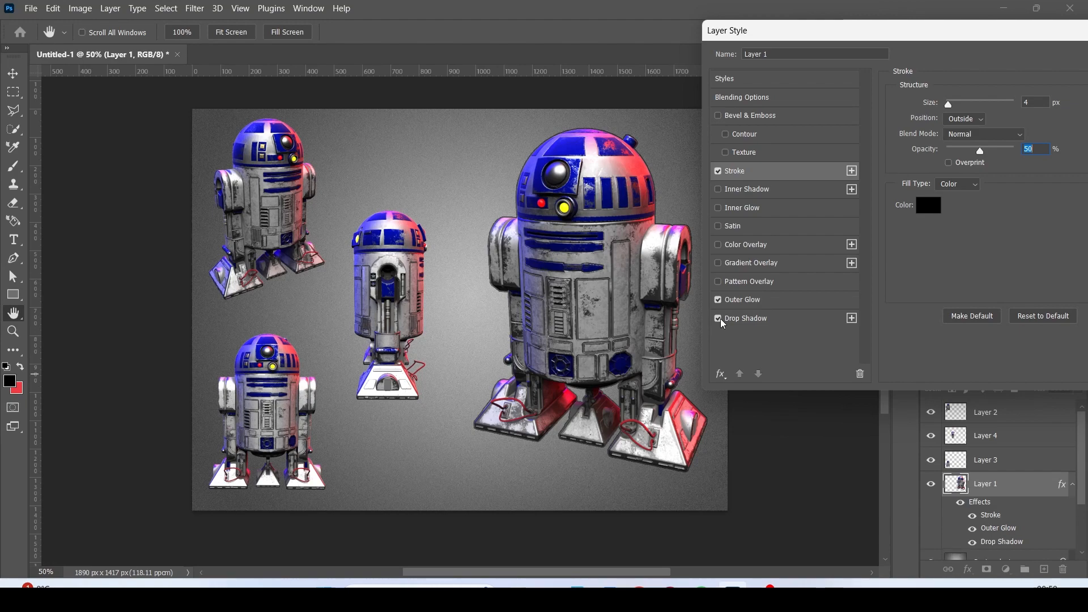
{"action": "left_click_drag", "start_coordinate": [878, 31], "coordinate": [695, 26]}
{"action": "left_click", "coordinate": [996, 53]}
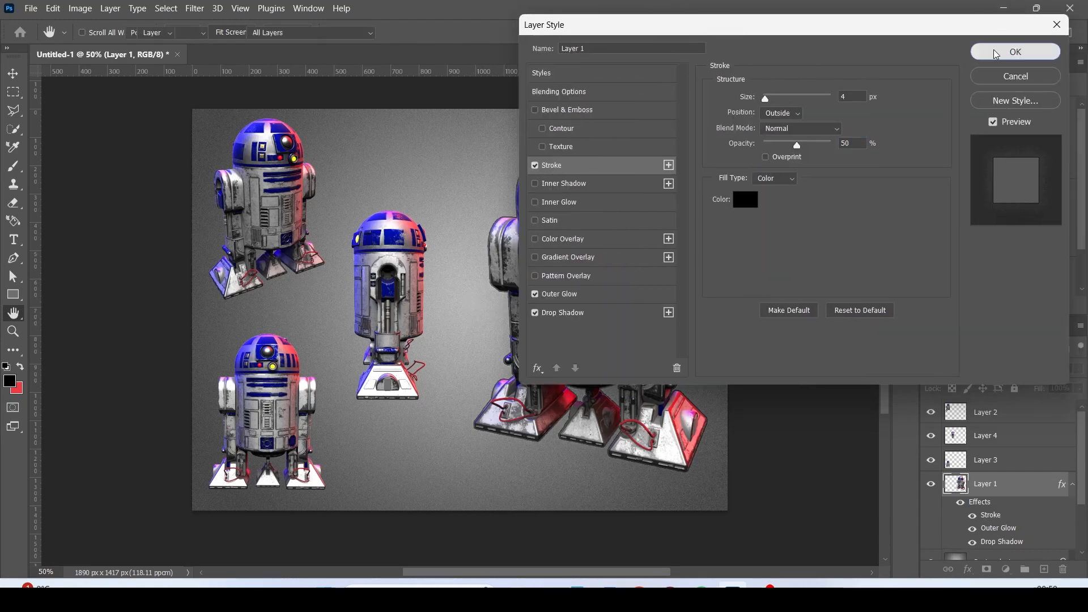
Step: Enable Stroke, Outer Glow and Drop Shadow in the layer style of Layer 3, the lower-left front-view droid
{"action": "left_click", "coordinate": [1002, 462]}
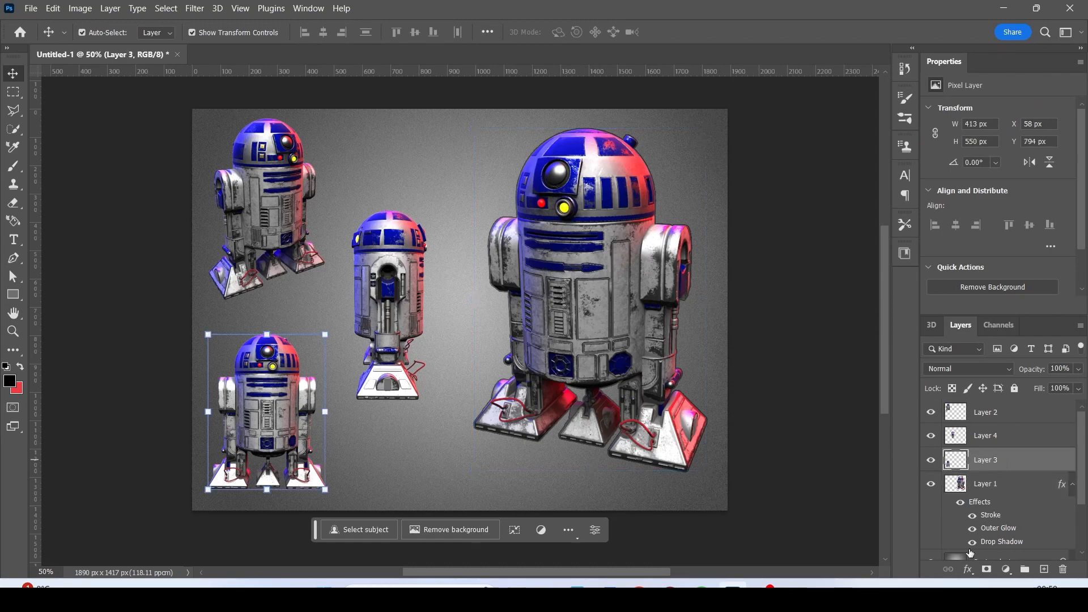
{"action": "left_click", "coordinate": [968, 570]}
{"action": "key", "text": "Escape"}
{"action": "double_click", "coordinate": [1001, 445]}
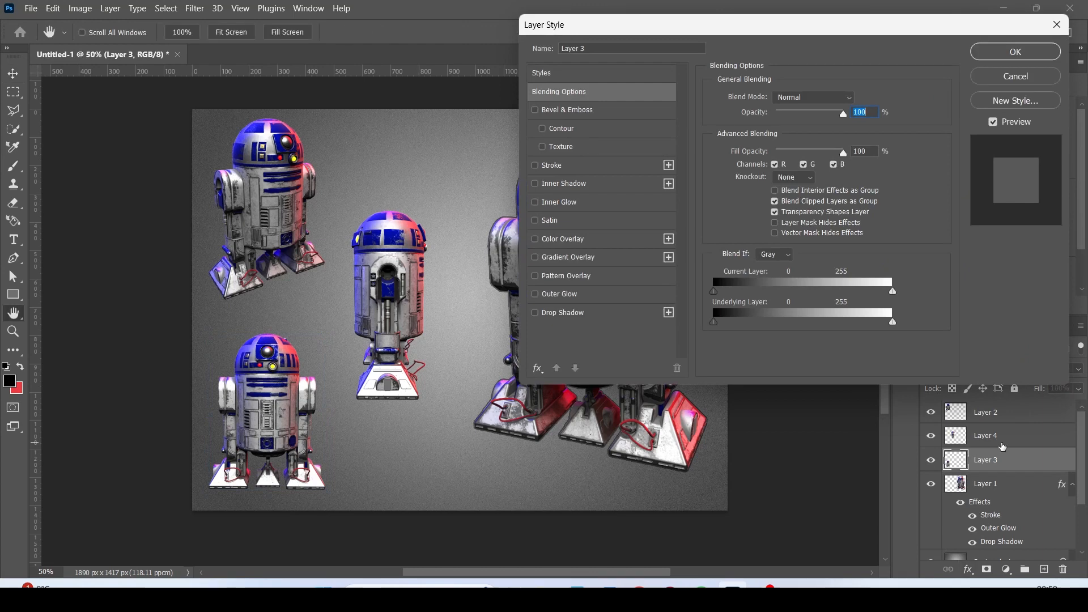
{"action": "left_click", "coordinate": [538, 166]}
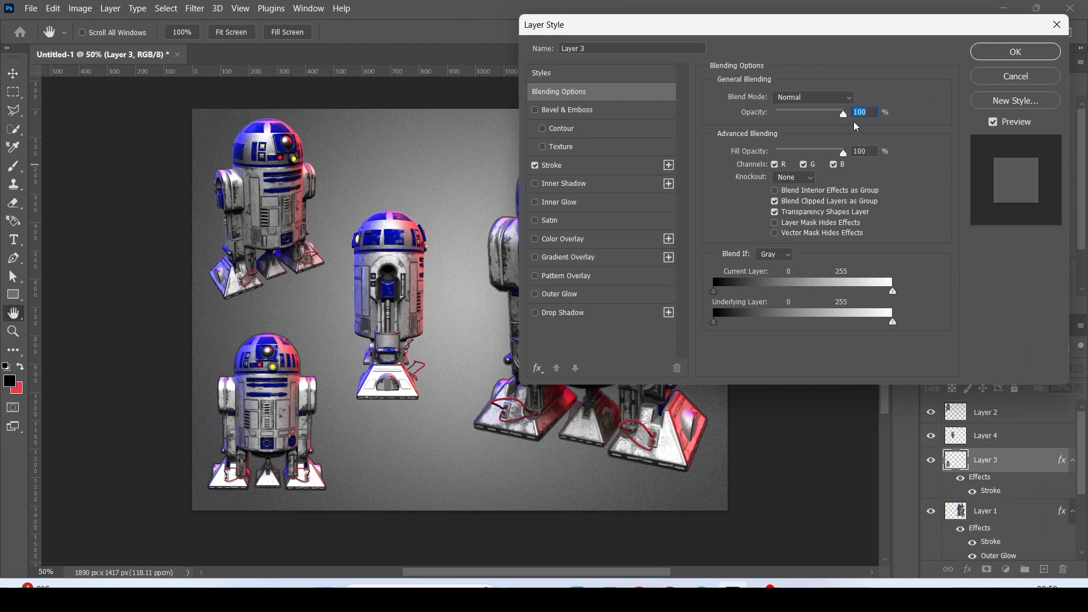
{"action": "left_click", "coordinate": [617, 166]}
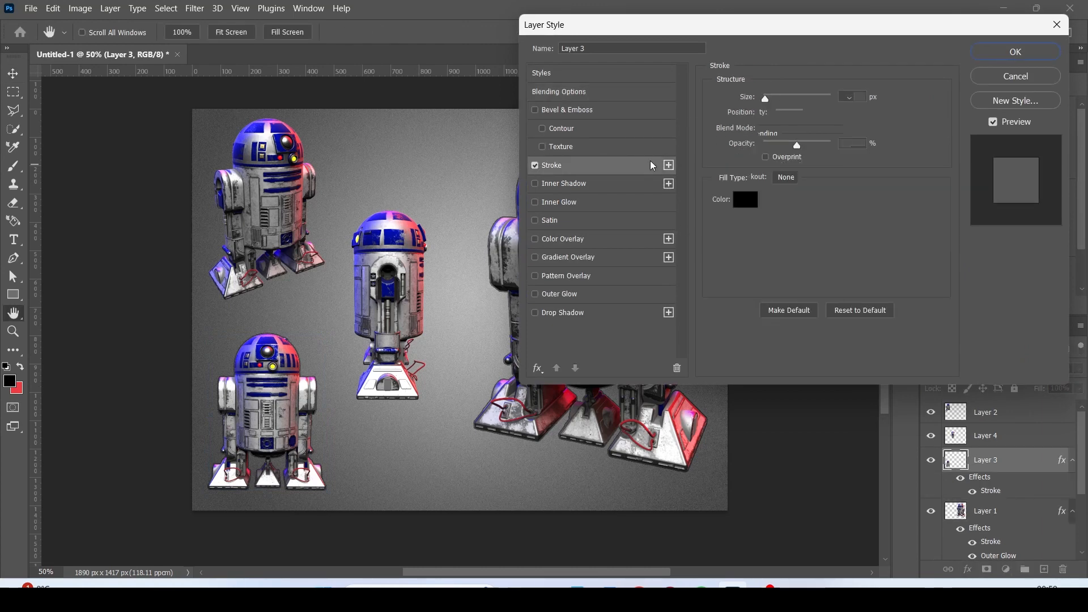
{"action": "left_click", "coordinate": [568, 299]}
{"action": "left_click", "coordinate": [554, 318]}
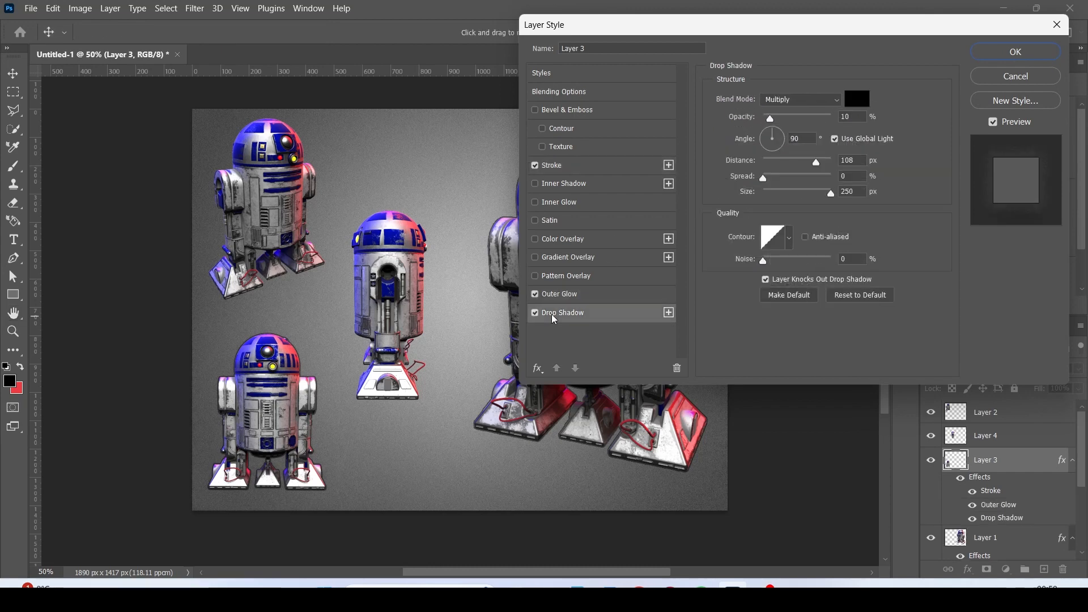
Step: Review Layer 3's Outer Glow settings and try the colour #dc2020 for its drop shadow
{"action": "left_click", "coordinate": [577, 298]}
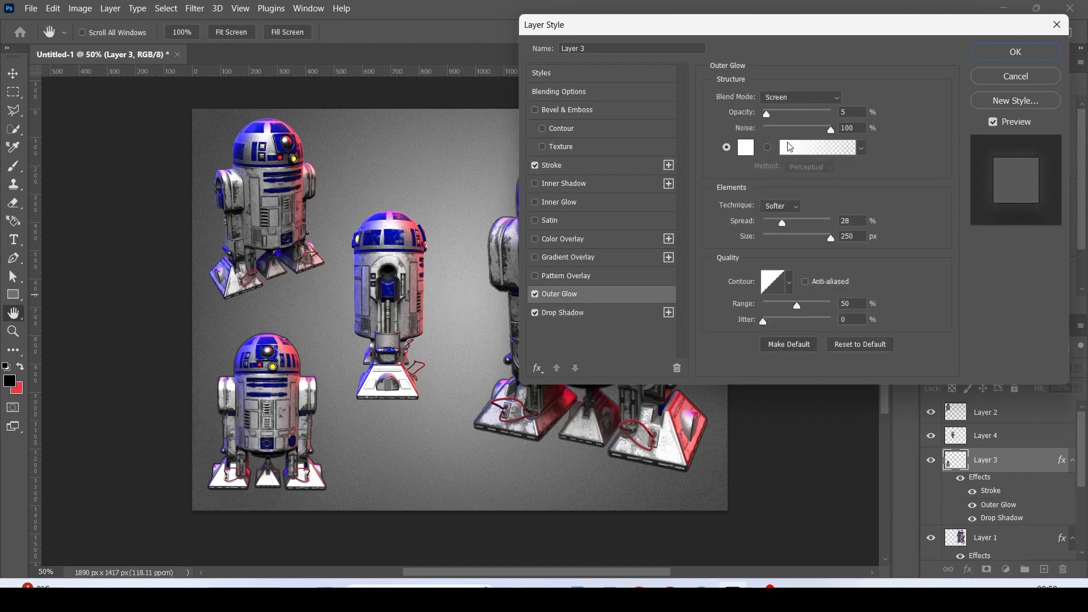
{"action": "left_click", "coordinate": [571, 312]}
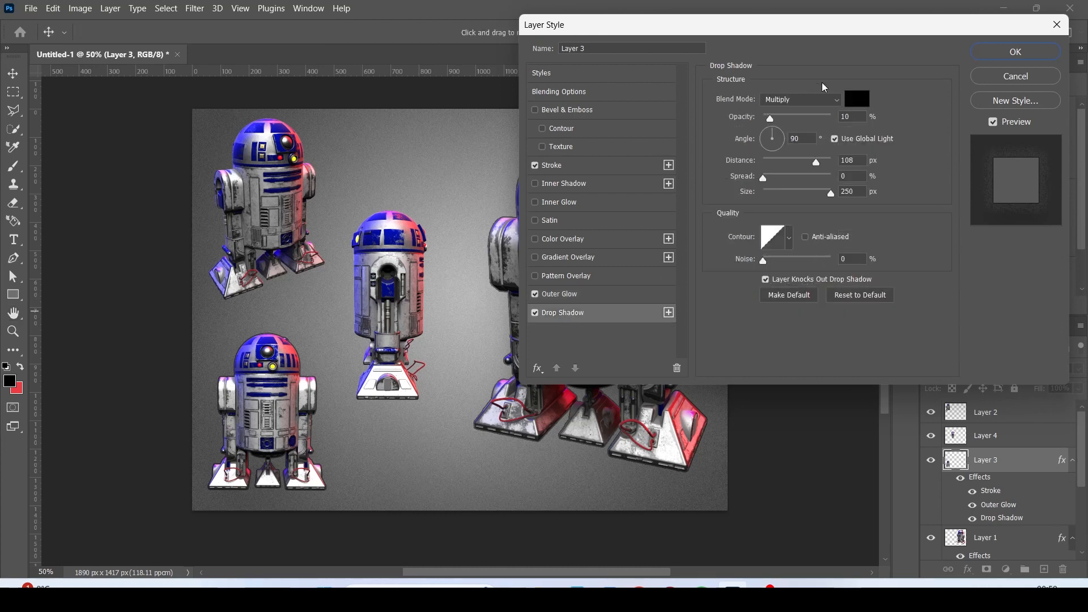
{"action": "left_click", "coordinate": [857, 98]}
{"action": "type", "text": "dc2020"}
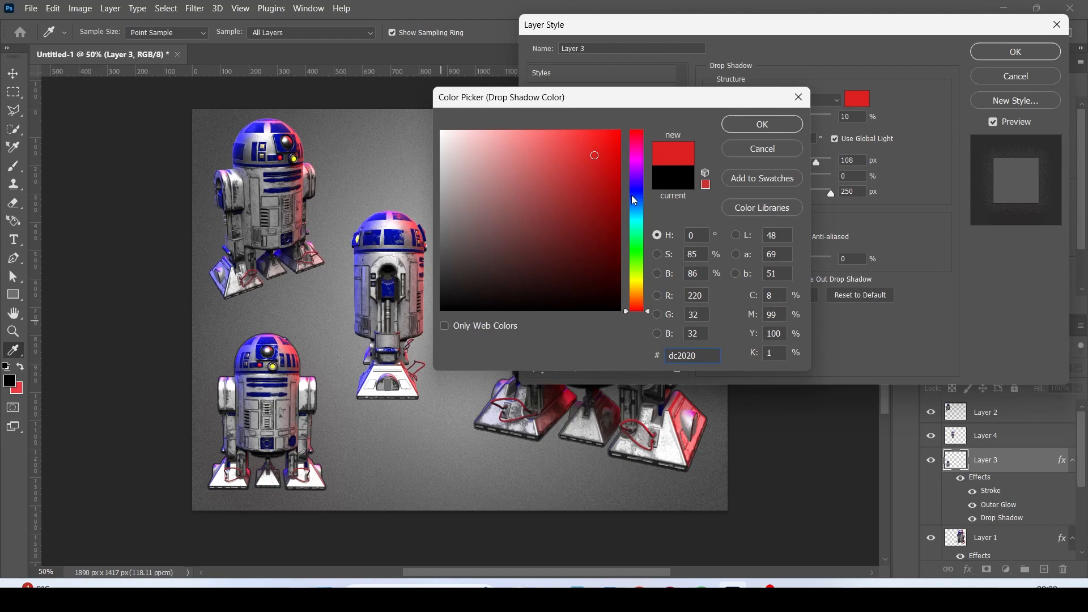
{"action": "left_click", "coordinate": [735, 148]}
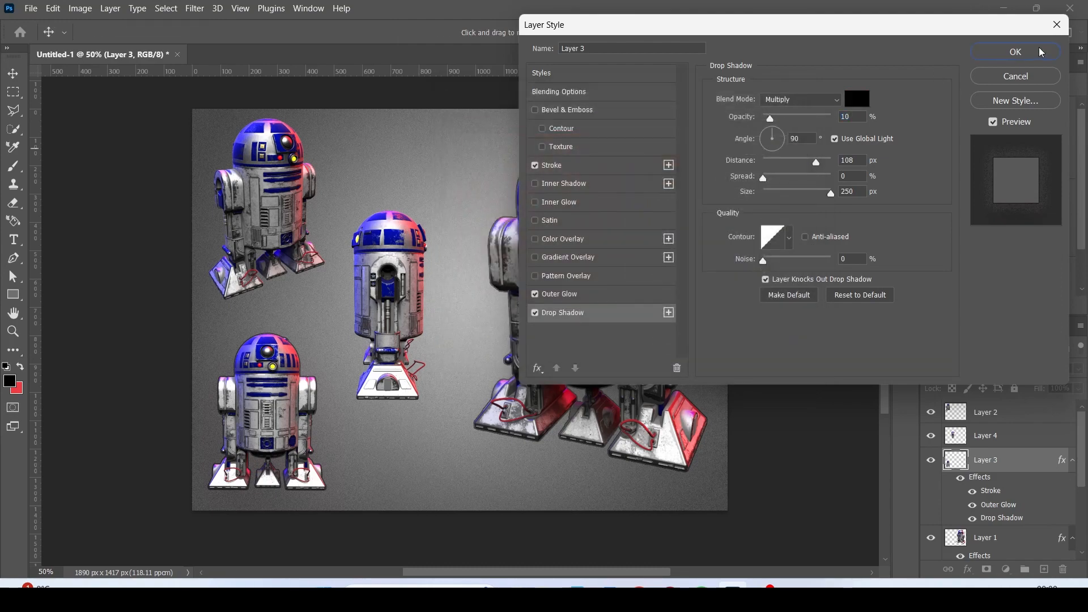
Step: Apply Layer 3's effects, and add Stroke, Outer Glow and Drop Shadow to the rear-view droid on Layer 4
{"action": "left_click", "coordinate": [1022, 52]}
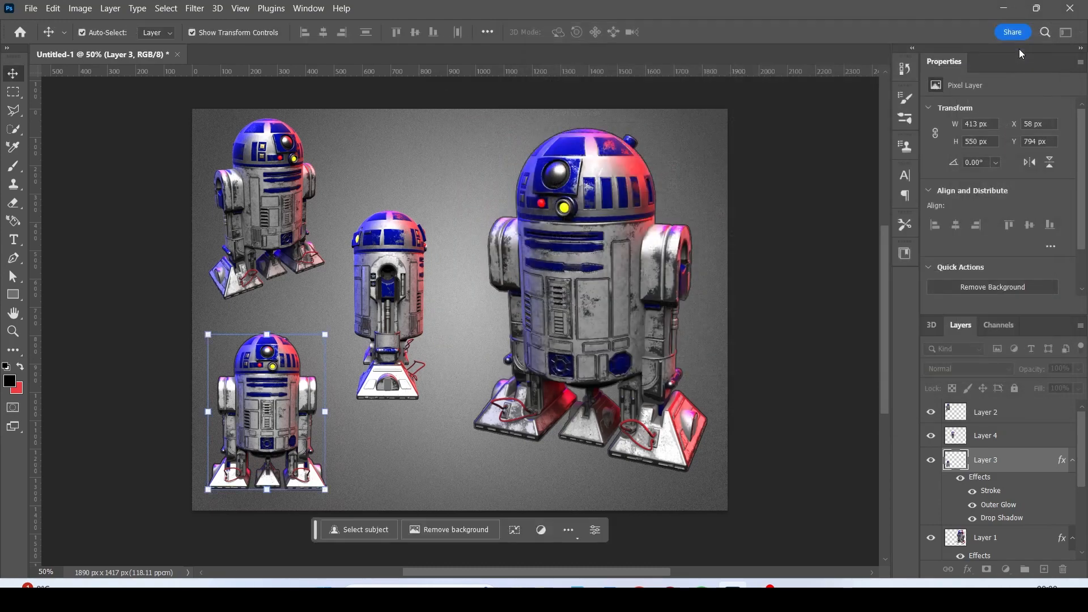
{"action": "left_click", "coordinate": [996, 442]}
{"action": "left_click", "coordinate": [970, 569]}
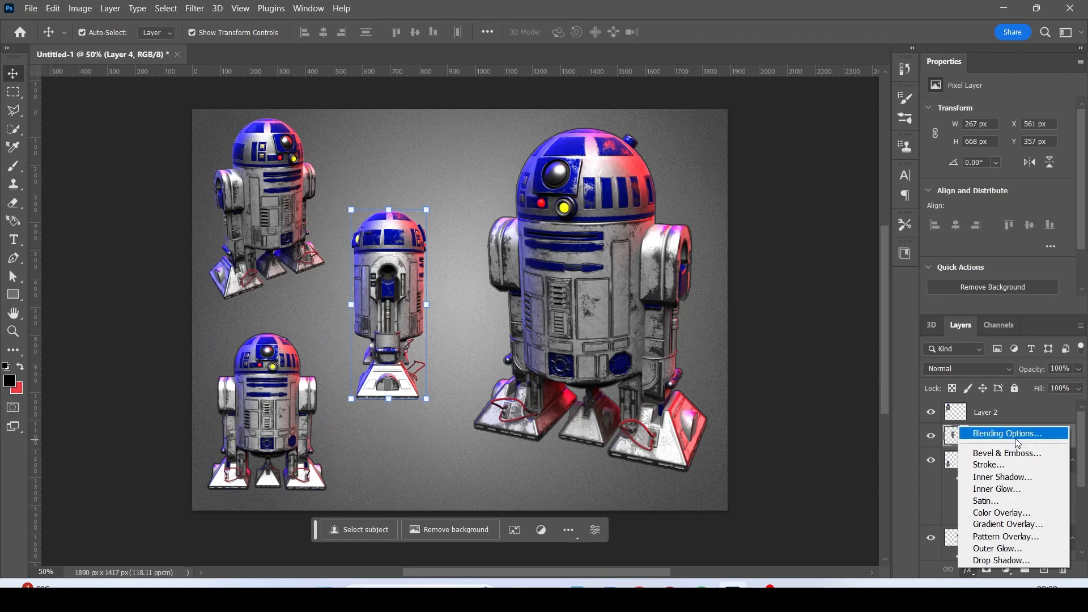
{"action": "left_click", "coordinate": [998, 433]}
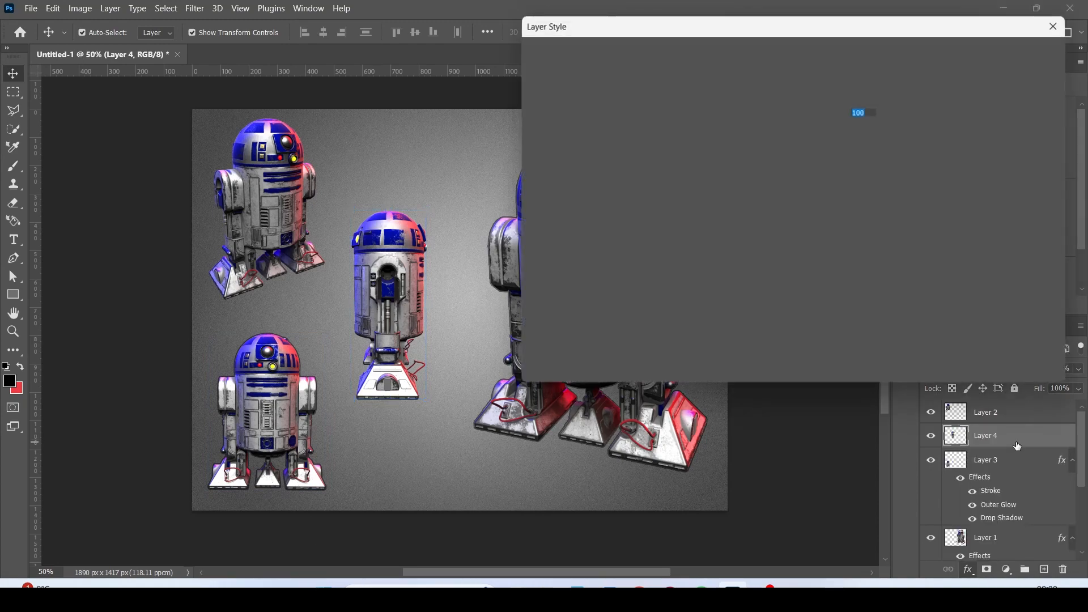
{"action": "left_click", "coordinate": [555, 165]}
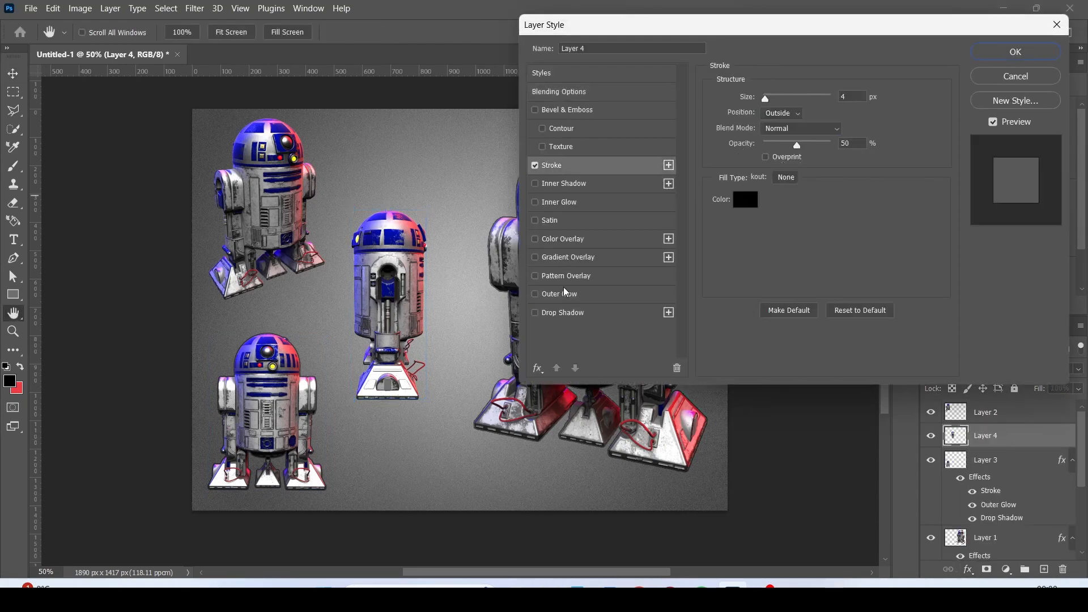
{"action": "left_click", "coordinate": [563, 295]}
{"action": "left_click", "coordinate": [564, 314]}
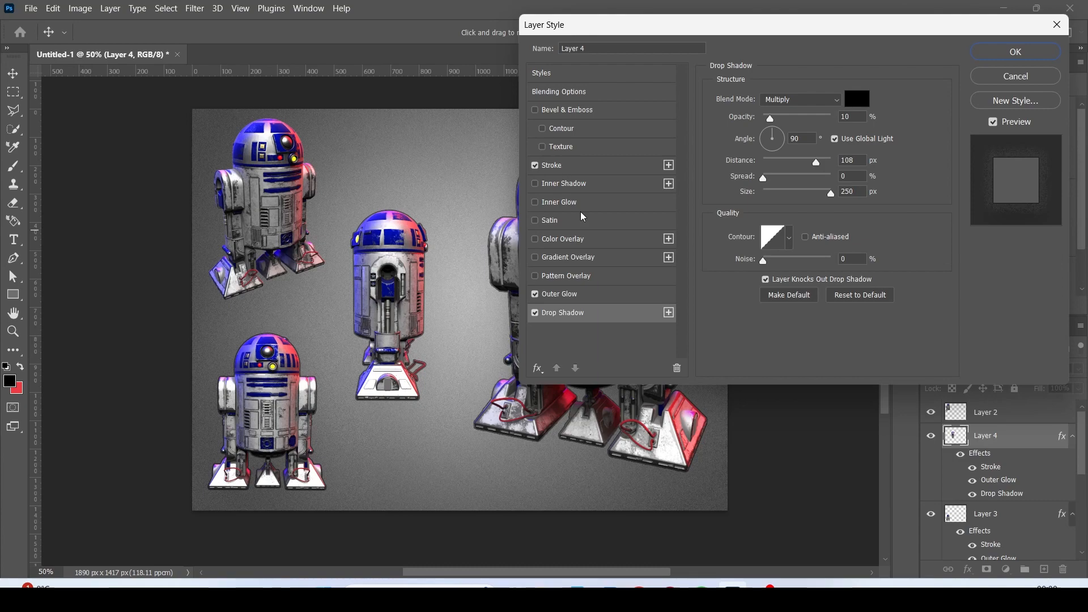
{"action": "left_click", "coordinate": [1015, 55]}
Step: Add Stroke, Outer Glow and Drop Shadow to the upper-left droid on Layer 2, apply them and deselect the layer
{"action": "left_click", "coordinate": [995, 416]}
{"action": "left_click", "coordinate": [968, 570]}
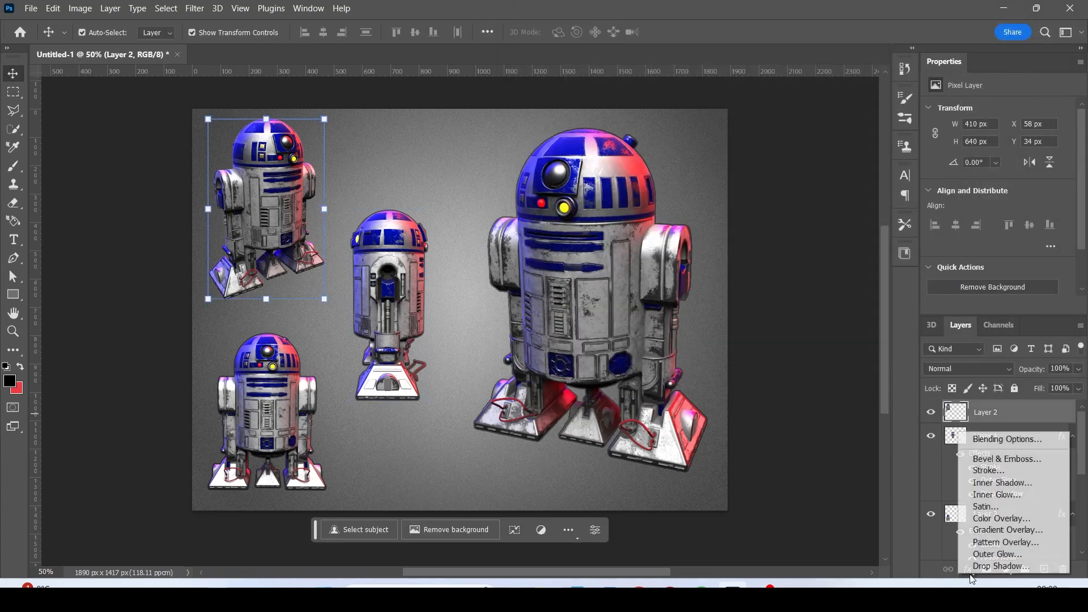
{"action": "left_click", "coordinate": [995, 446]}
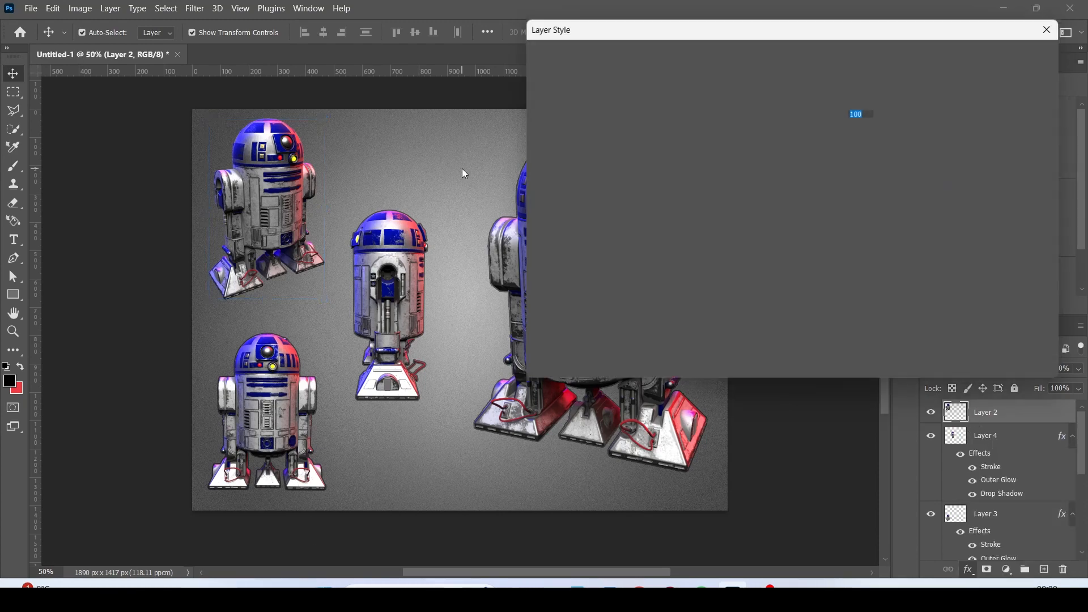
{"action": "left_click", "coordinate": [536, 165]}
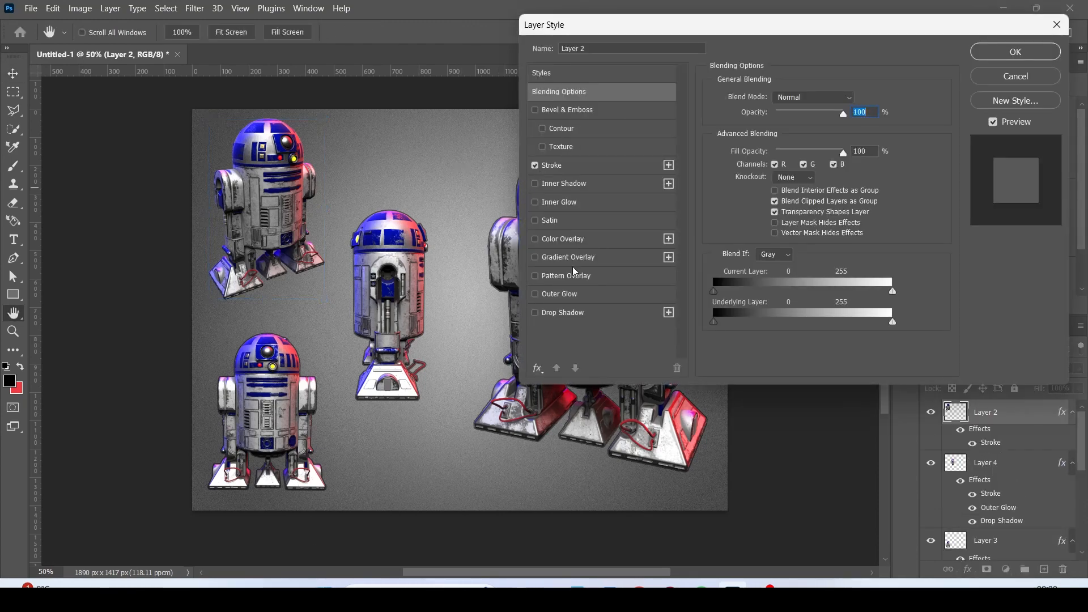
{"action": "left_click", "coordinate": [560, 294]}
{"action": "left_click", "coordinate": [558, 315]}
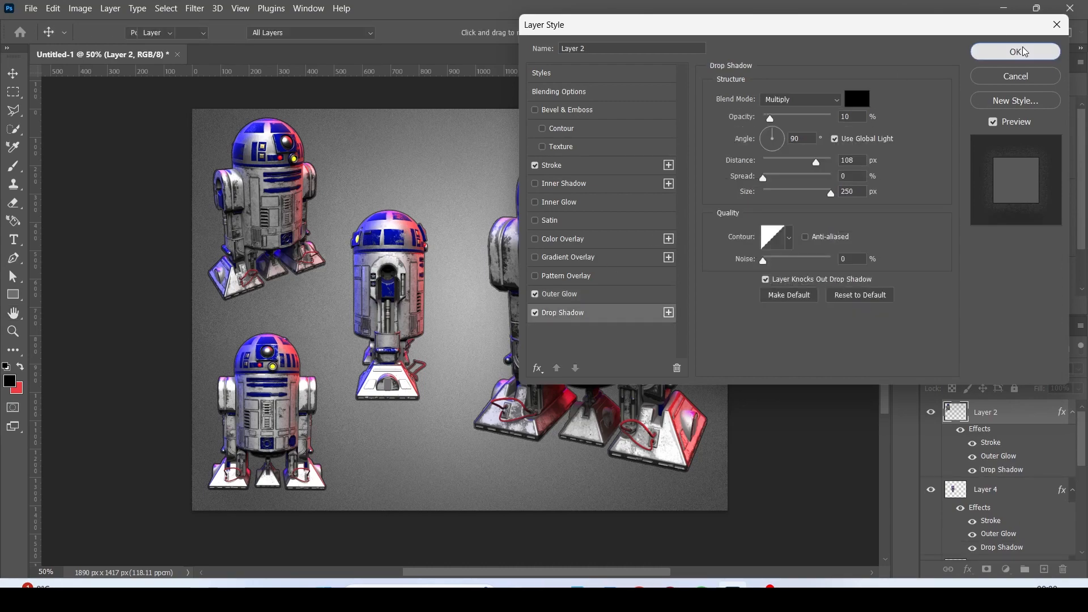
{"action": "left_click", "coordinate": [1015, 52]}
{"action": "left_click", "coordinate": [793, 157]}
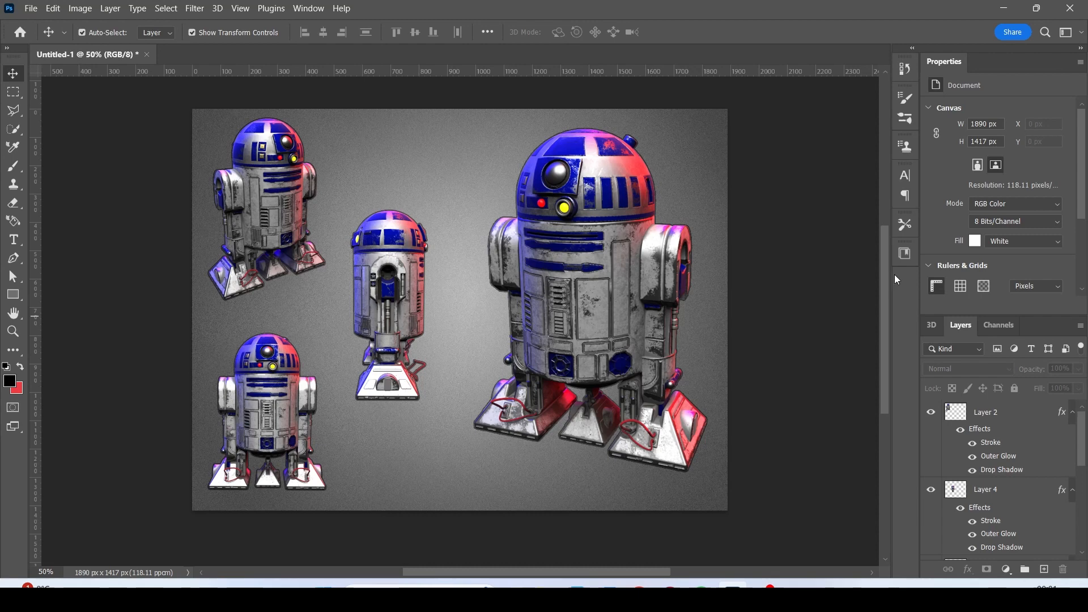
{"action": "scroll", "coordinate": [808, 264], "scroll_direction": "down", "scroll_amount": 2}
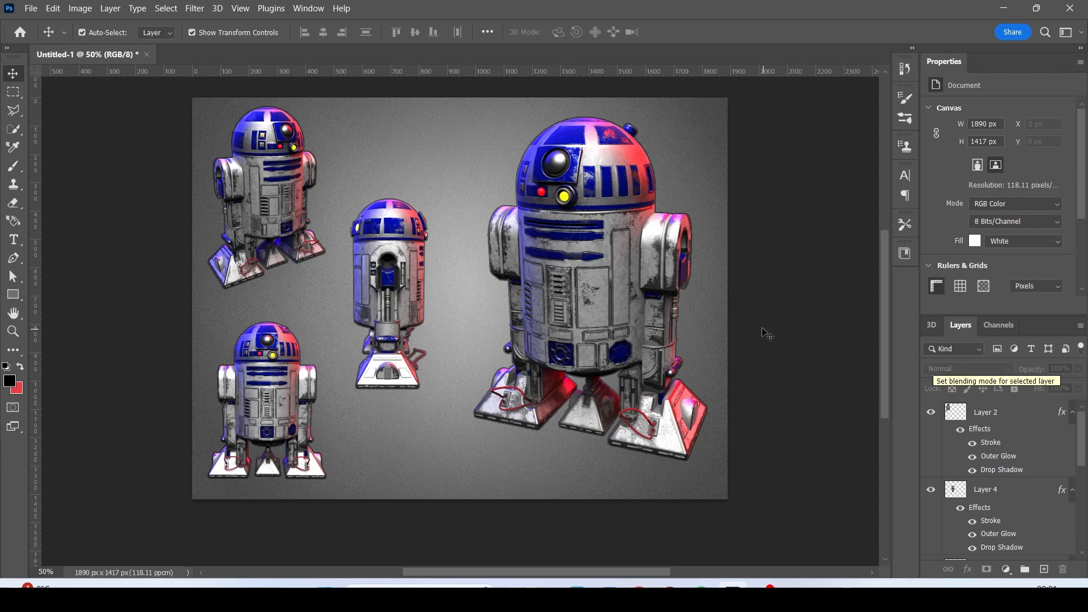
{"action": "scroll", "coordinate": [790, 341], "scroll_direction": "up", "scroll_amount": 2}
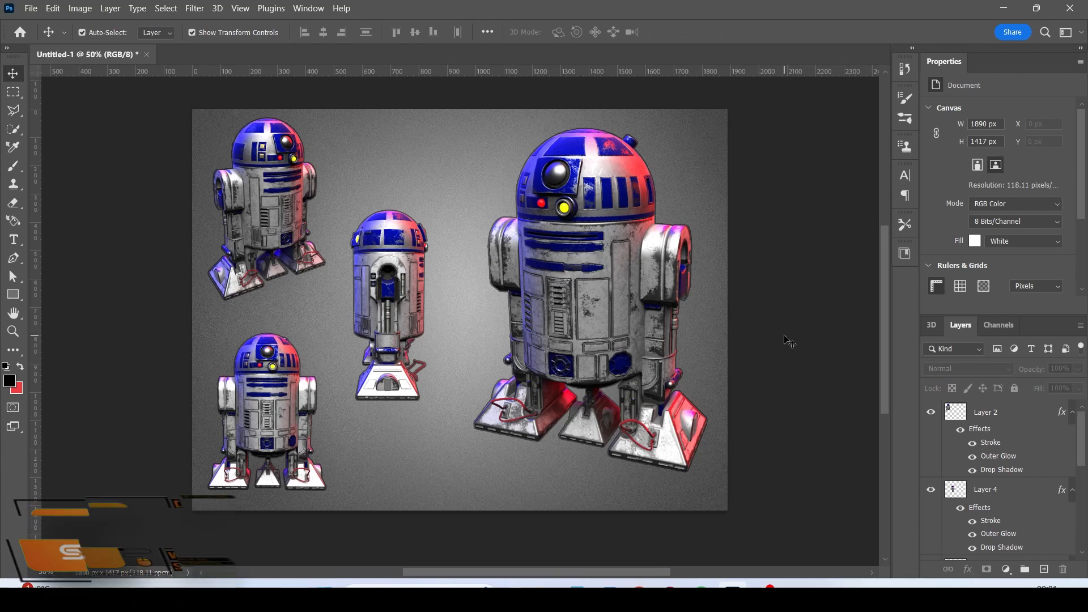